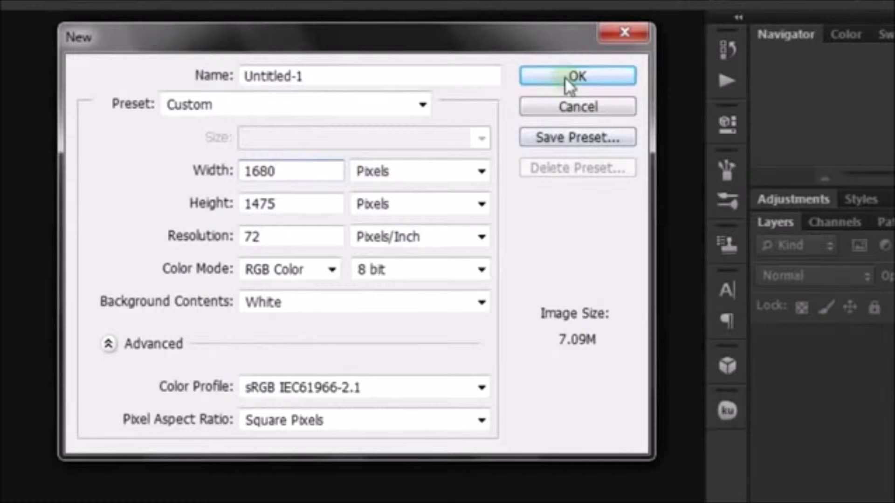
Create the blank white 1680×1475 document and fit the whole canvas on screen.
left_click(564, 76)
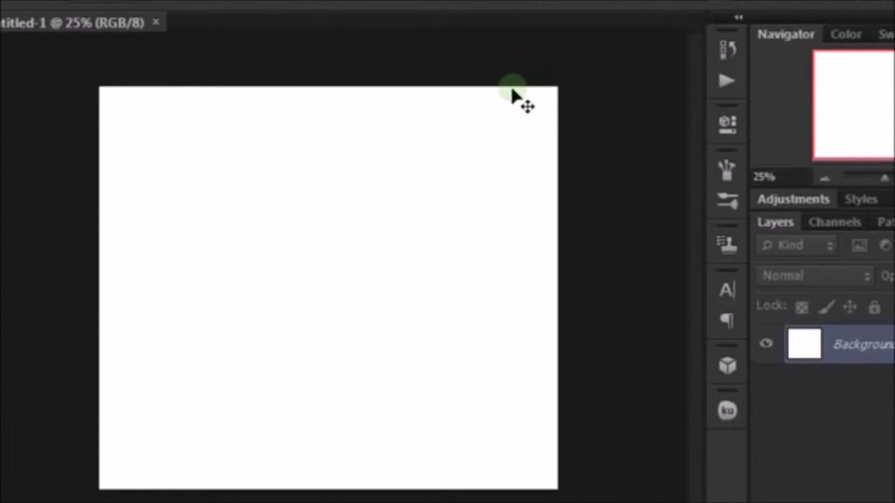
left_click(335, 2)
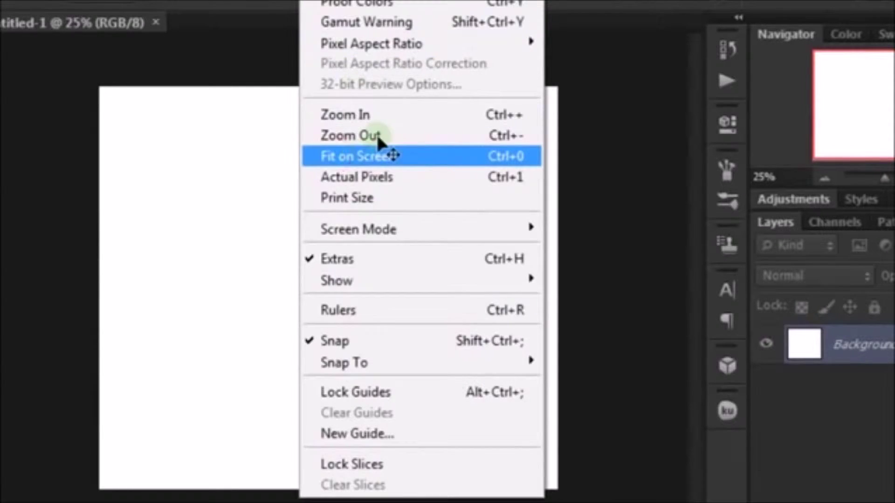
left_click(368, 156)
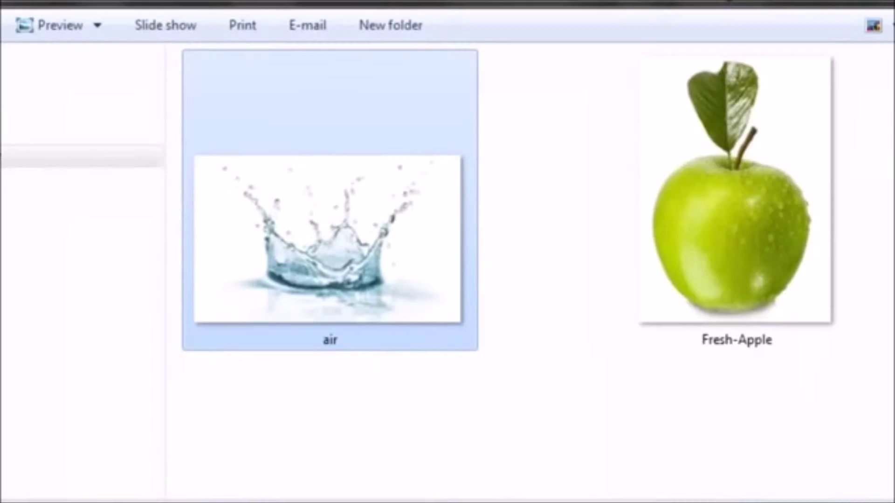
Open Fresh-Apple.jpg from Windows Explorer in Adobe Photoshop CS6.
left_click(722, 282)
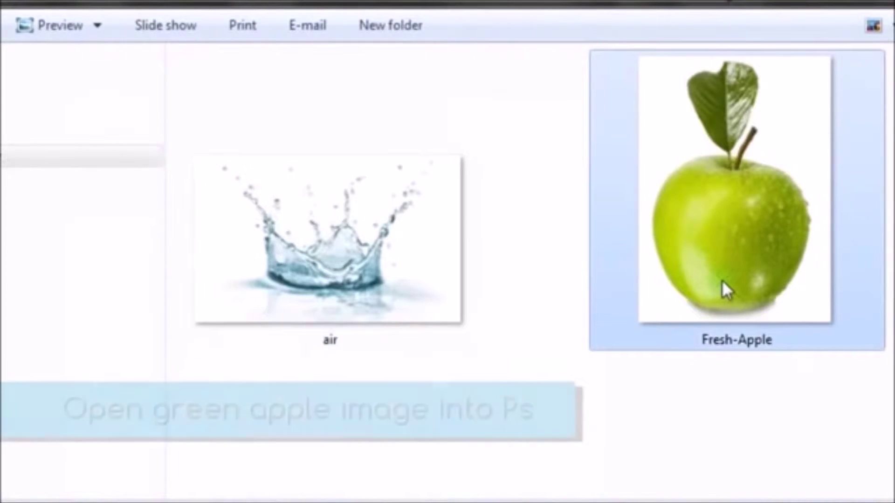
right_click(722, 283)
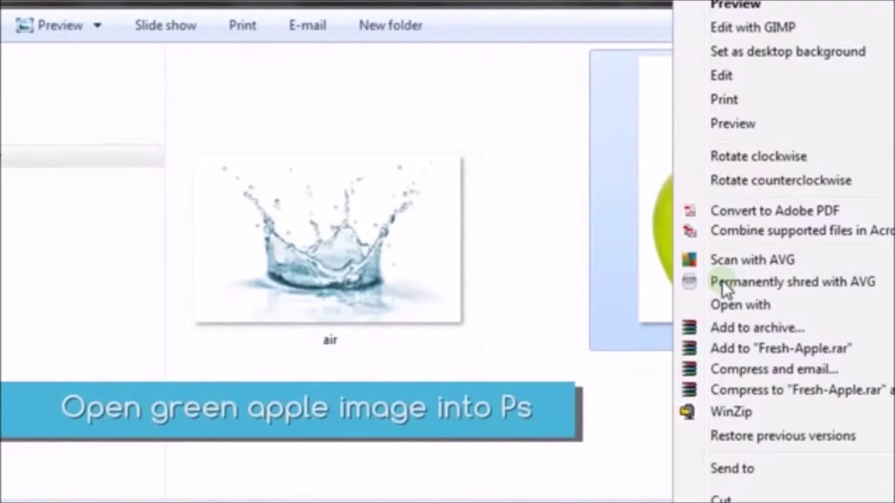
mouse_move(740, 305)
left_click(608, 304)
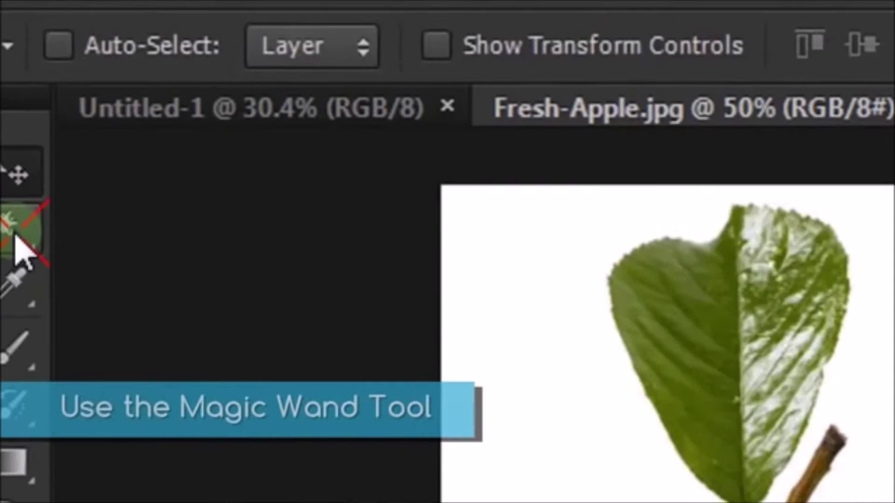
Switch to the Magic Wand Tool from the Quick Selection flyout.
left_click(19, 247)
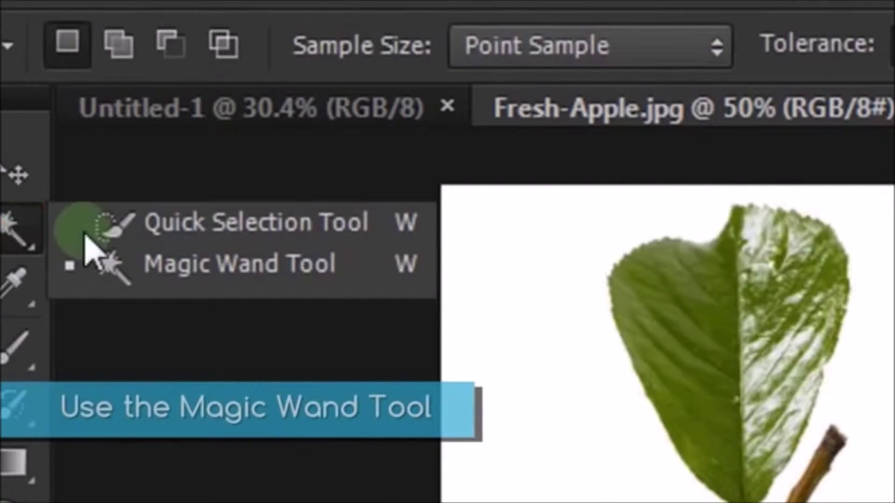
left_click(236, 266)
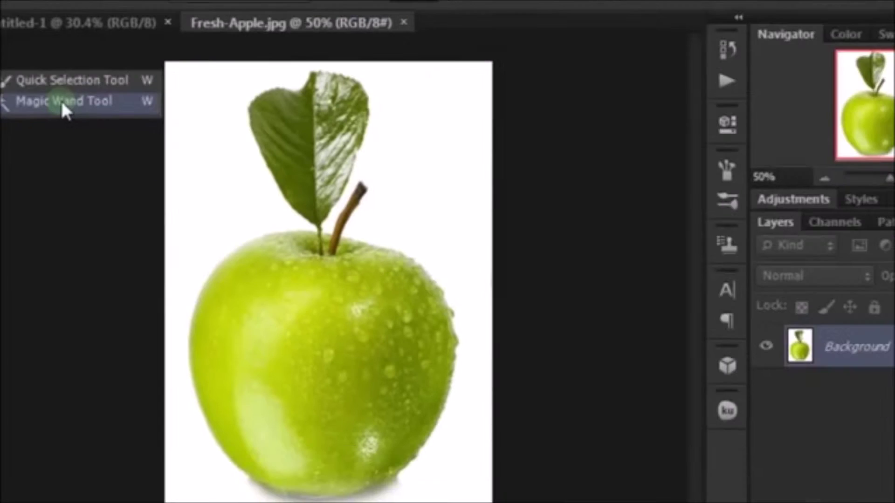
left_click(60, 99)
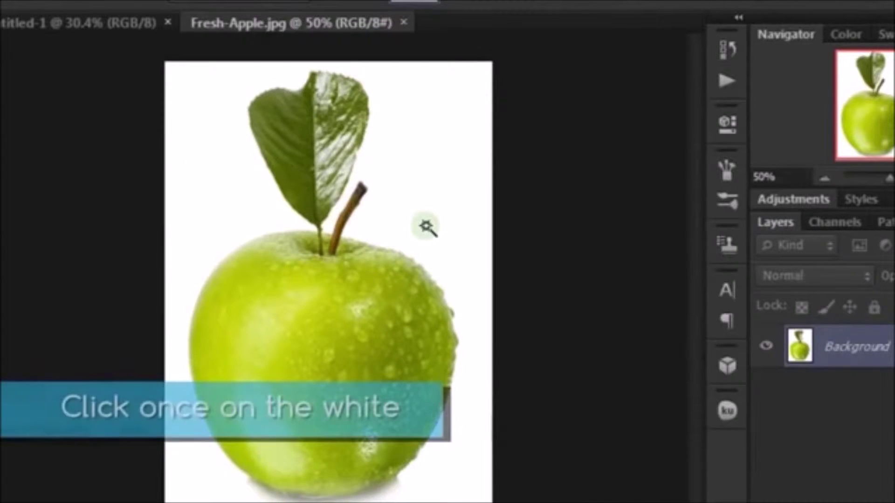
Wand-select the white background, then inverse the selection to get the apple, leaf and stem.
left_click(426, 227)
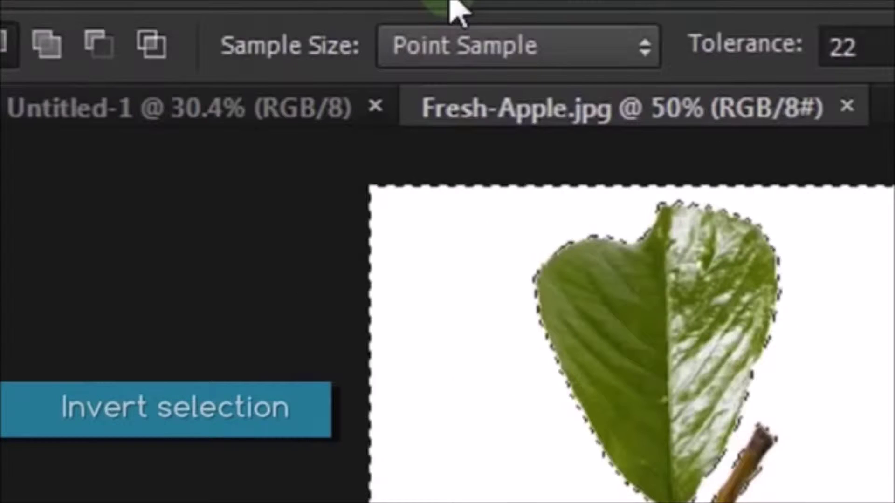
left_click(451, 4)
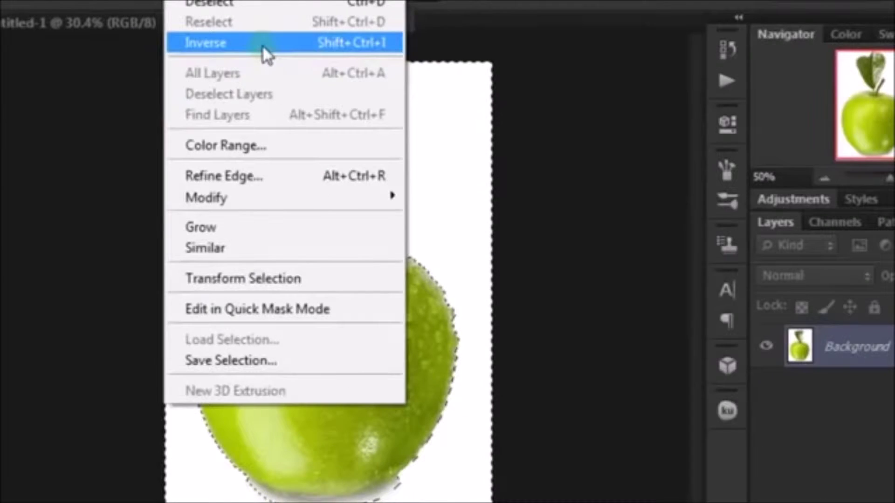
left_click(450, 156)
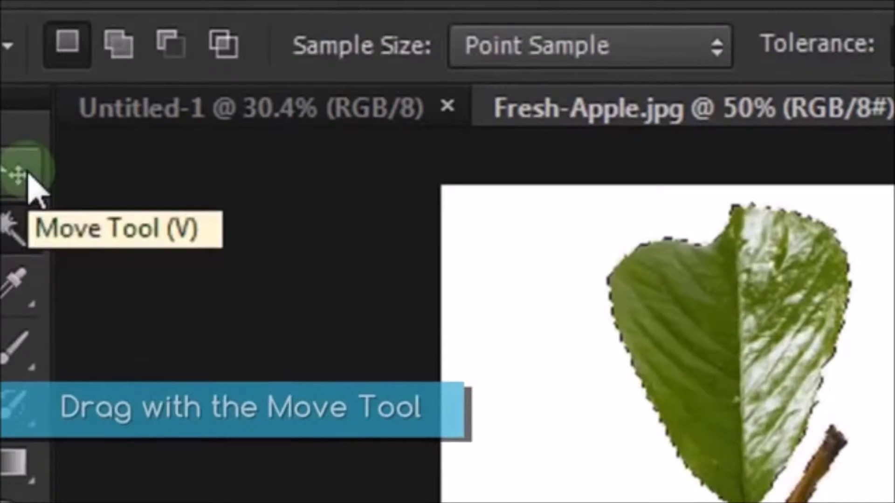
Move the selected apple onto the Untitled-1 white canvas.
left_click(29, 177)
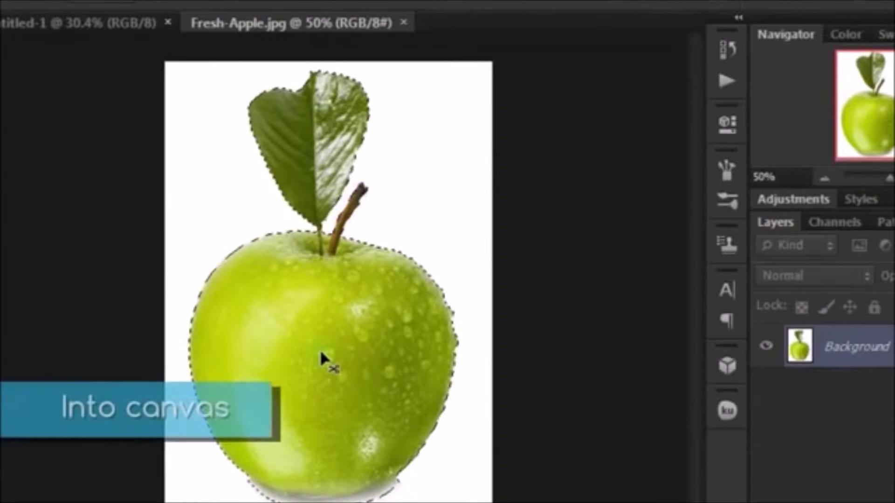
left_click_drag(318, 348, 110, 27)
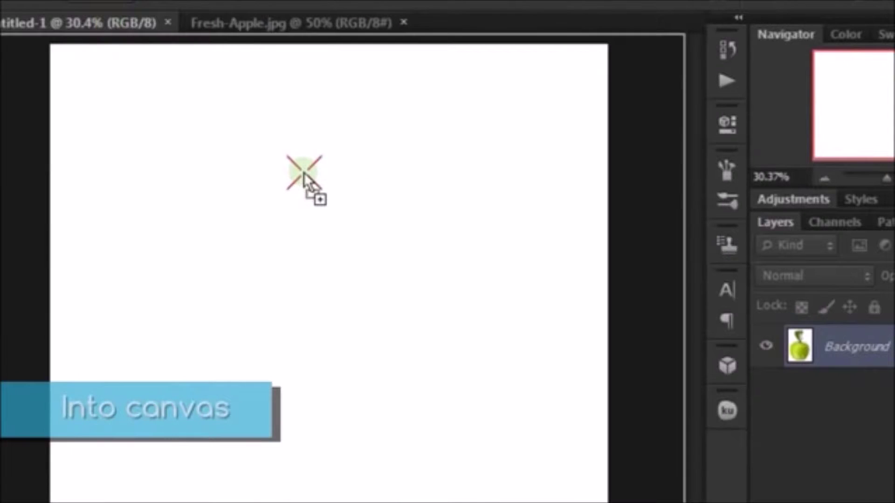
mouse_move(110, 27)
left_mouse_down()
mouse_move(303, 176)
mouse_move(324, 248)
mouse_move(325, 237)
left_mouse_up()
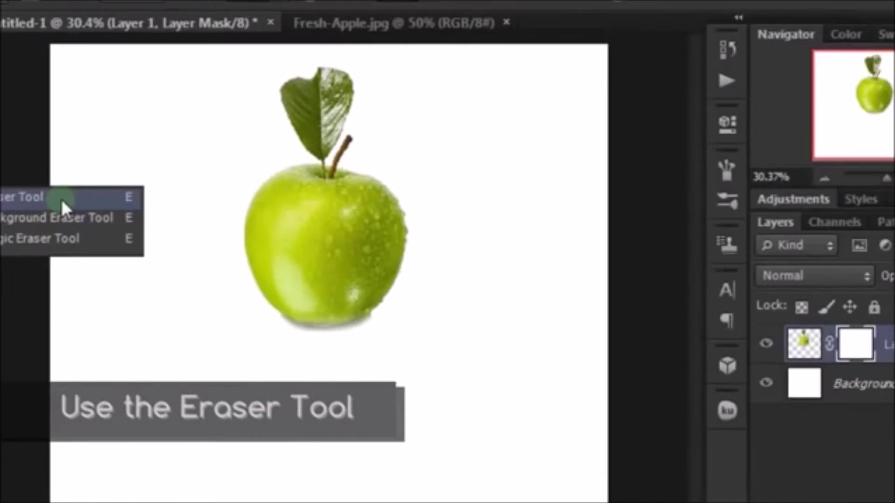
Start fading the apple's lower edge with the Eraser Tool.
left_click(61, 197)
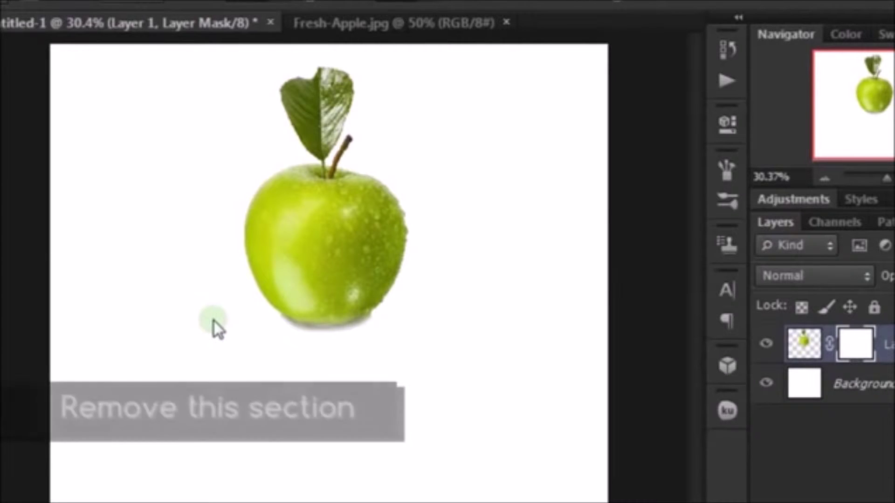
mouse_move(213, 319)
left_mouse_down()
mouse_move(255, 305)
mouse_move(281, 284)
left_mouse_up()
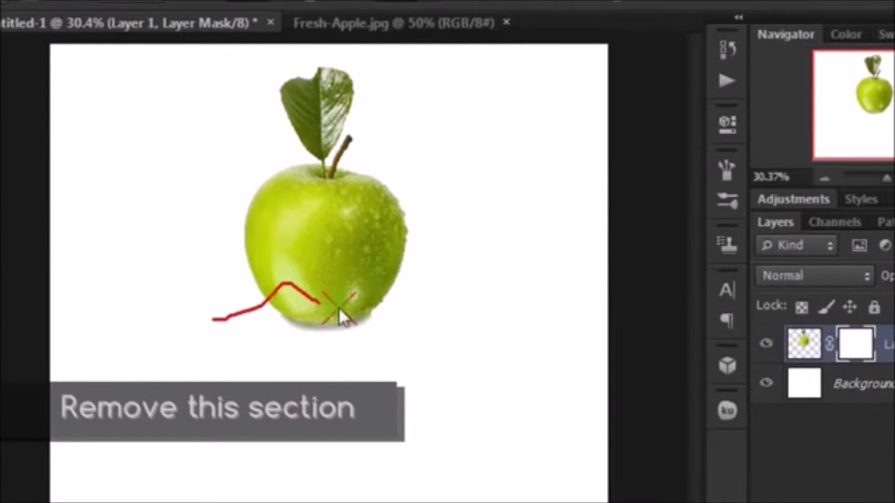
mouse_move(337, 307)
left_mouse_down()
mouse_move(407, 301)
mouse_move(392, 336)
mouse_move(244, 345)
mouse_move(212, 320)
left_mouse_up()
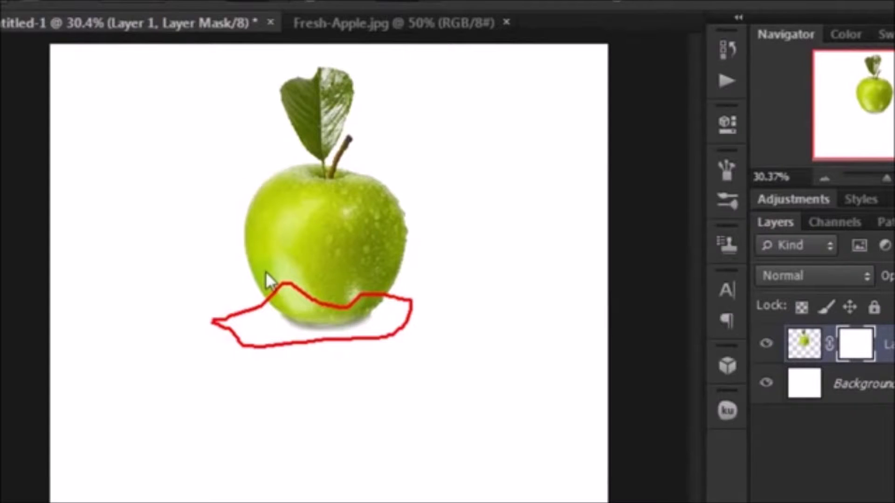
key("Escape")
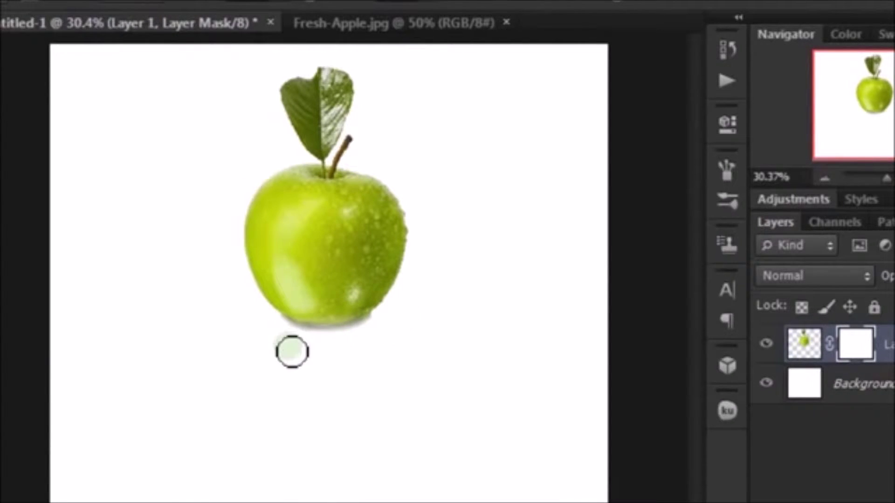
left_click_drag(289, 339, 289, 326)
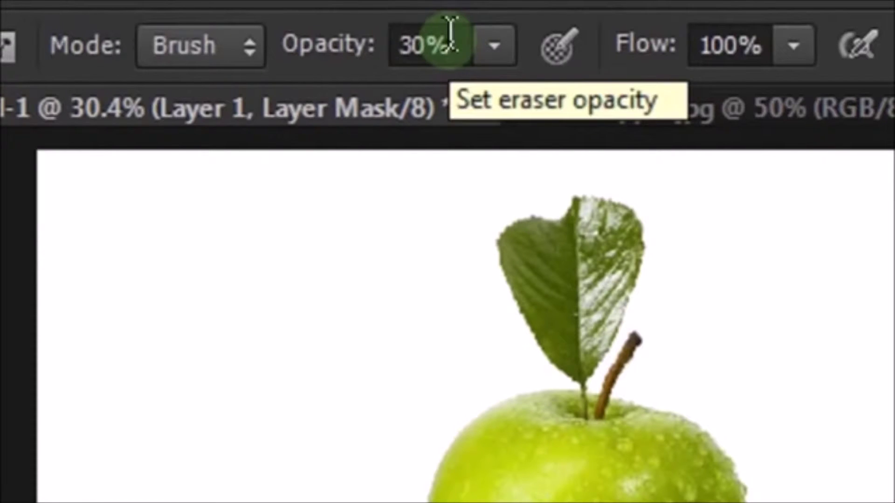
Brush along the apple's bottom with a 30% opacity Soft Round brush to fade it into white.
left_click(452, 46)
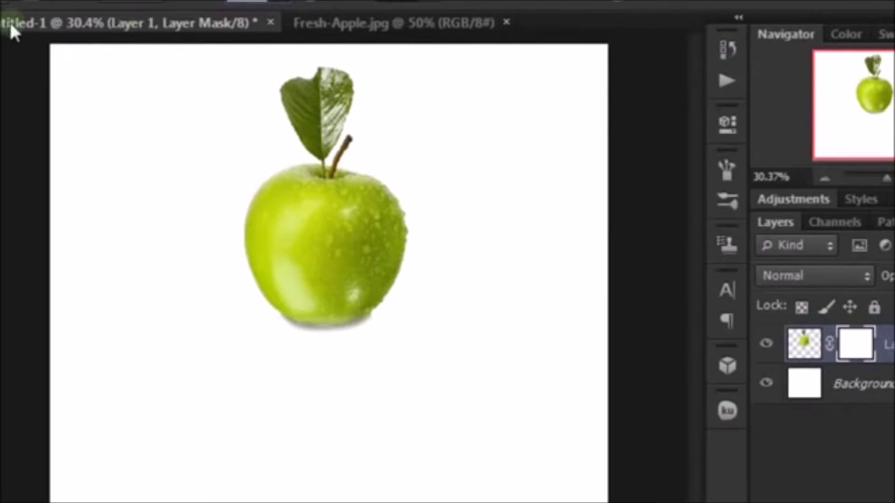
left_click(2, 6)
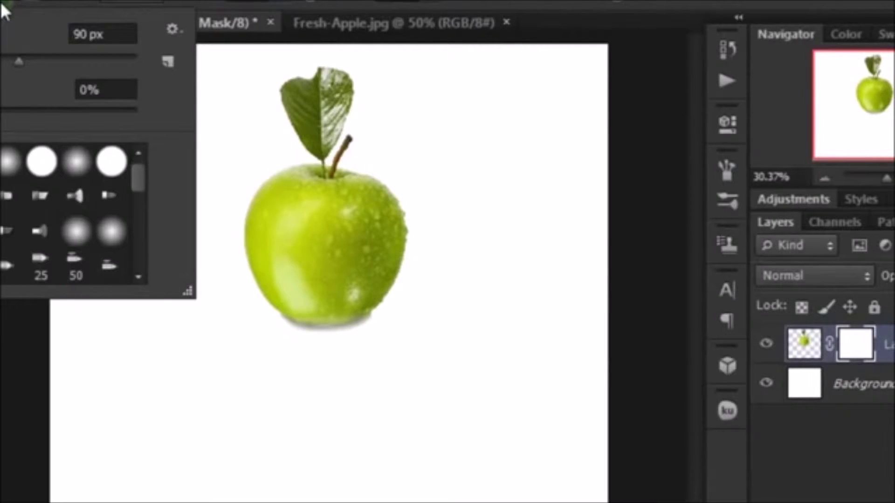
left_click(122, 35)
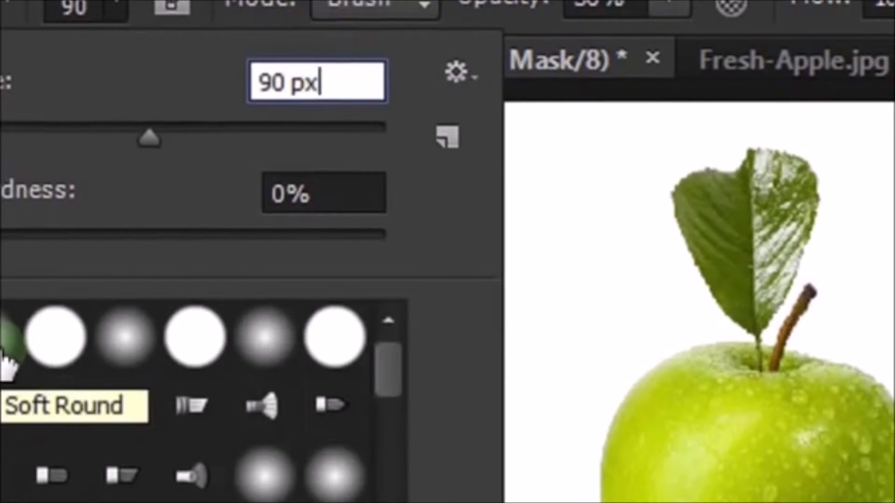
left_click(3, 357)
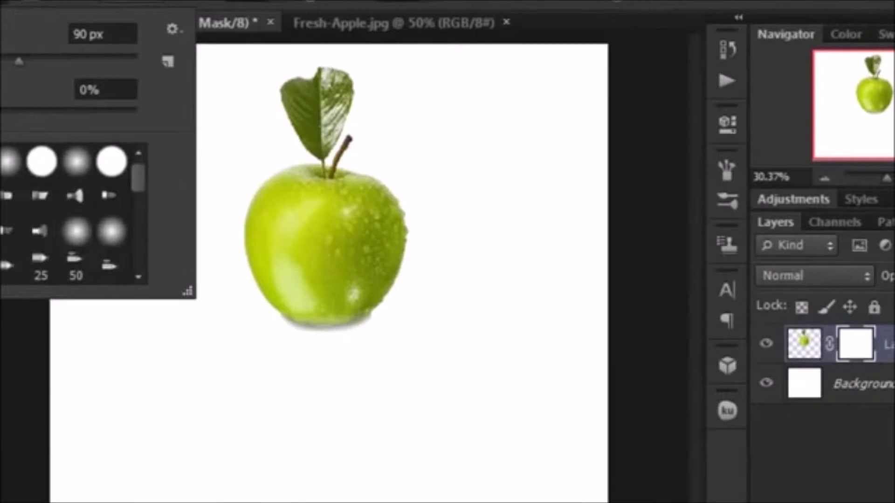
key("Return")
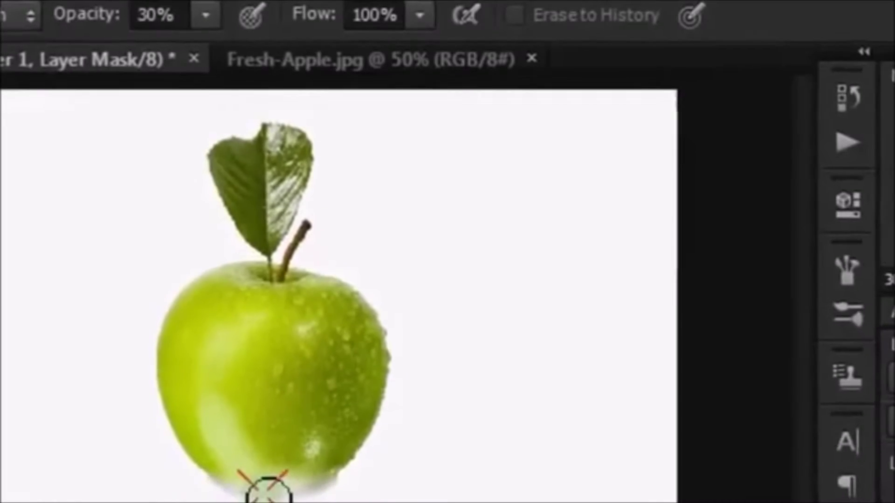
mouse_move(266, 487)
left_mouse_down()
mouse_move(359, 480)
mouse_move(282, 471)
mouse_move(347, 461)
mouse_move(202, 443)
mouse_move(242, 466)
mouse_move(353, 443)
mouse_move(200, 422)
mouse_move(212, 394)
mouse_move(309, 418)
mouse_move(374, 393)
mouse_move(284, 394)
mouse_move(363, 385)
mouse_move(259, 378)
mouse_move(353, 363)
mouse_move(380, 382)
mouse_move(323, 385)
mouse_move(399, 368)
mouse_move(275, 354)
mouse_move(342, 339)
mouse_move(238, 343)
mouse_move(354, 331)
mouse_move(379, 362)
mouse_move(290, 325)
mouse_move(260, 326)
mouse_move(298, 313)
mouse_move(450, 333)
left_mouse_up()
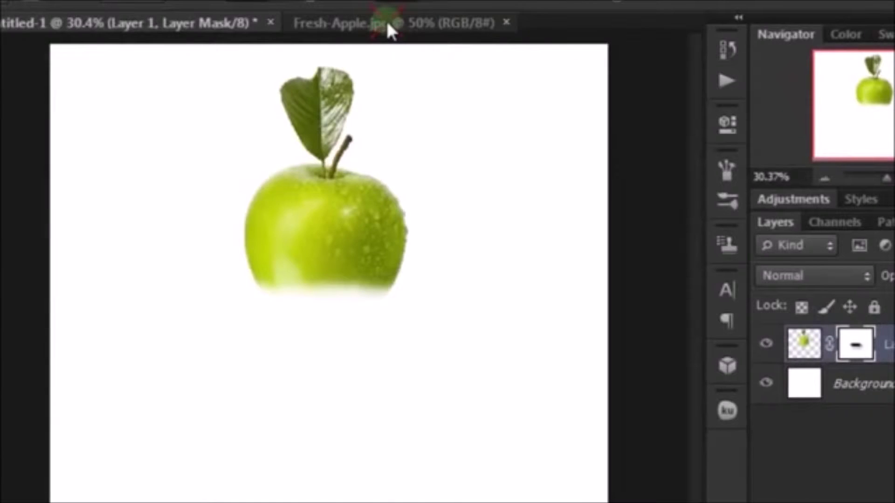
left_click(387, 23)
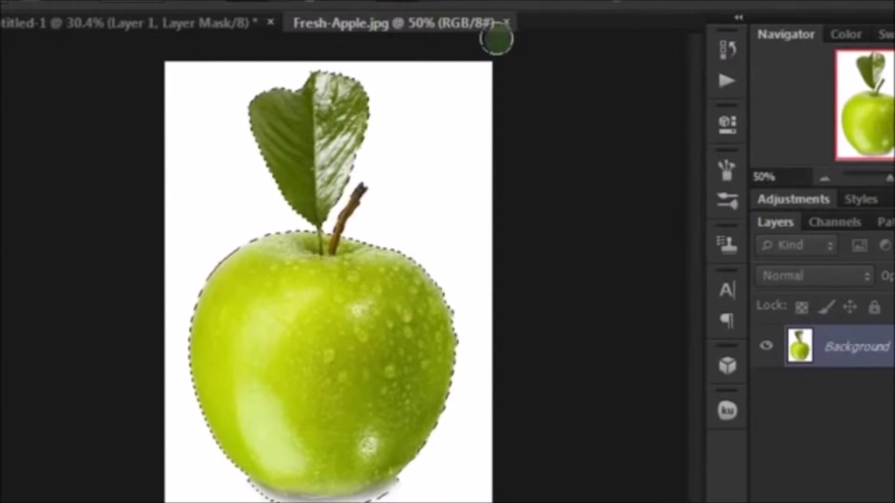
Close the original Fresh-Apple.jpg photo document.
left_click(506, 23)
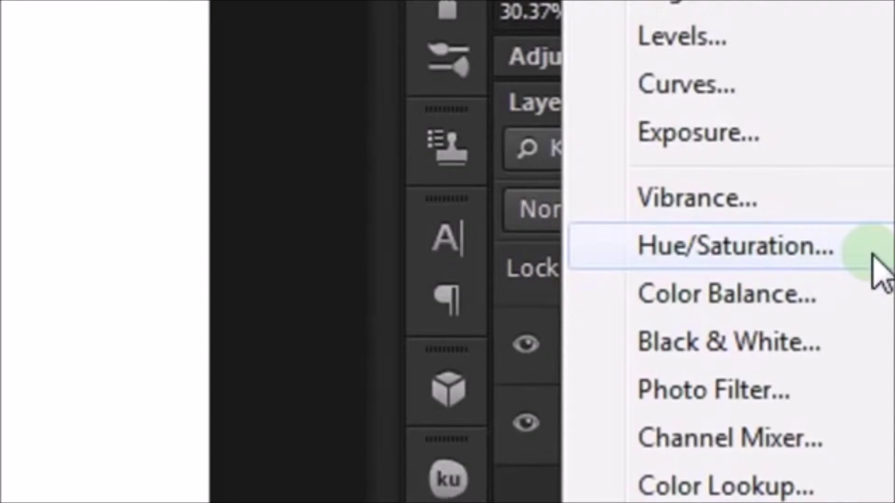
Add a Hue/Saturation adjustment layer clipped to the apple layer.
left_click(876, 270)
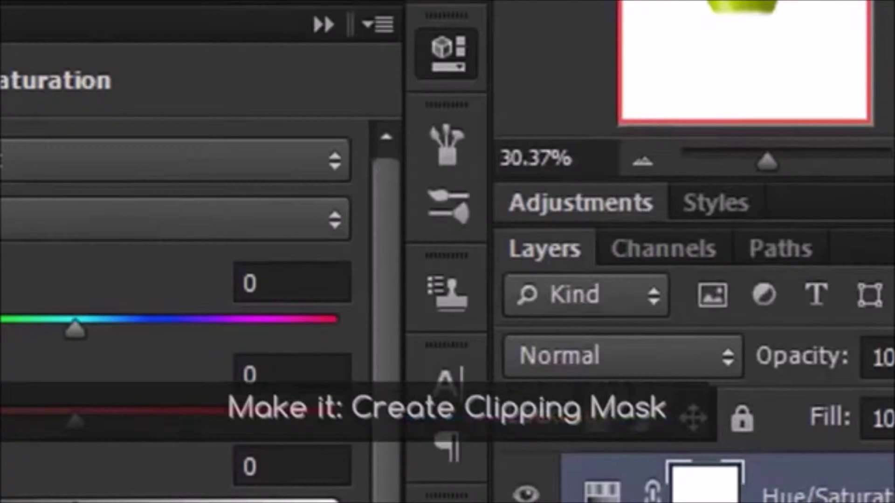
left_click(887, 248)
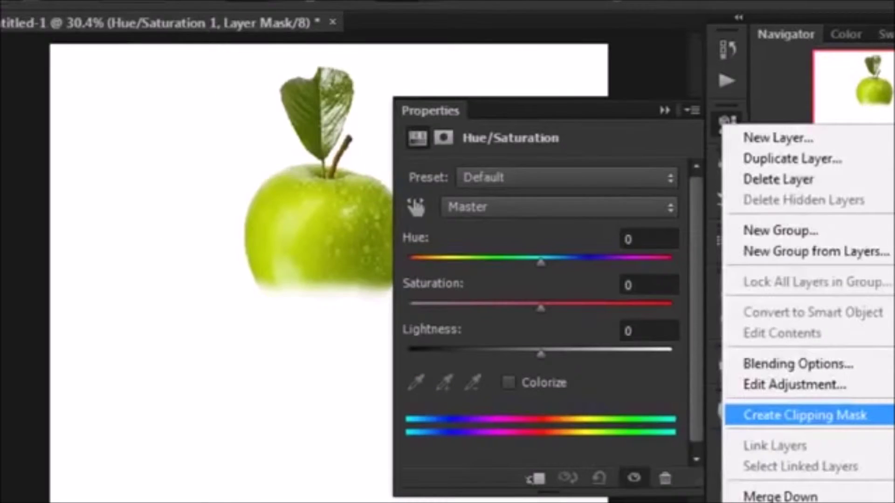
left_click(804, 415)
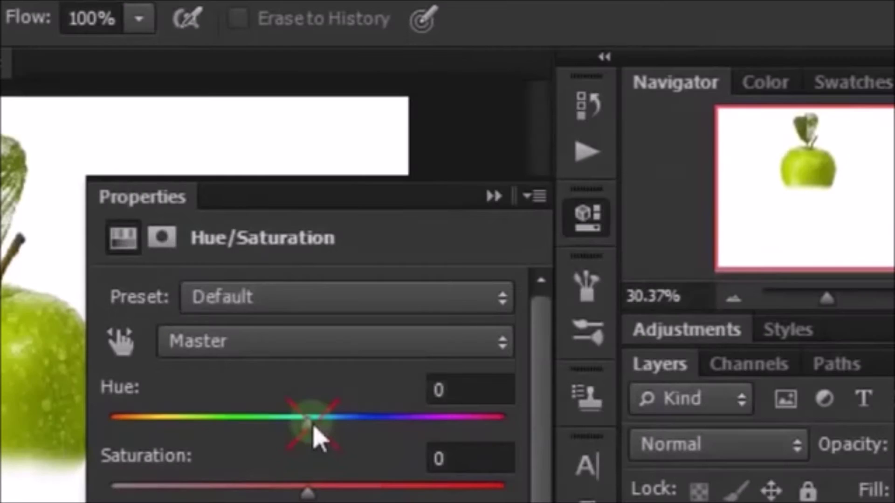
Set Hue +22, Saturation -36 and Lightness +4 in the adjustment Properties.
left_click_drag(314, 427, 353, 434)
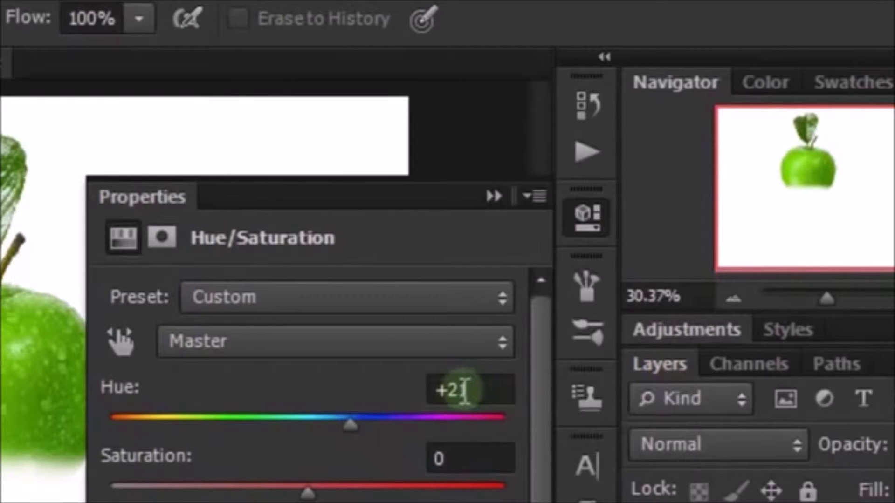
left_click_drag(463, 391, 489, 387)
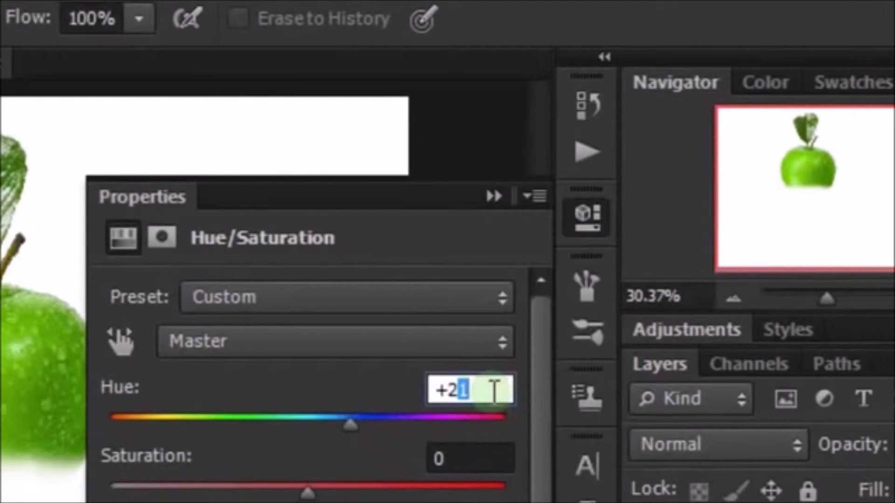
type("2")
left_click(407, 456)
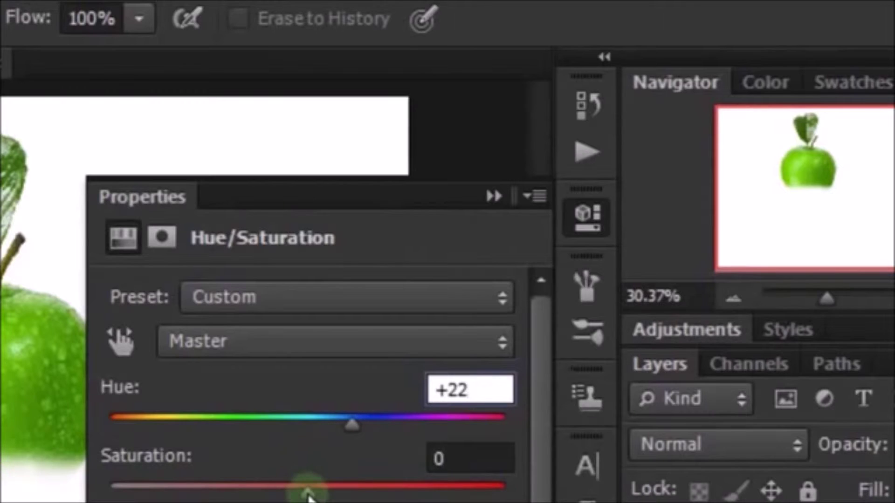
left_click_drag(304, 496, 275, 496)
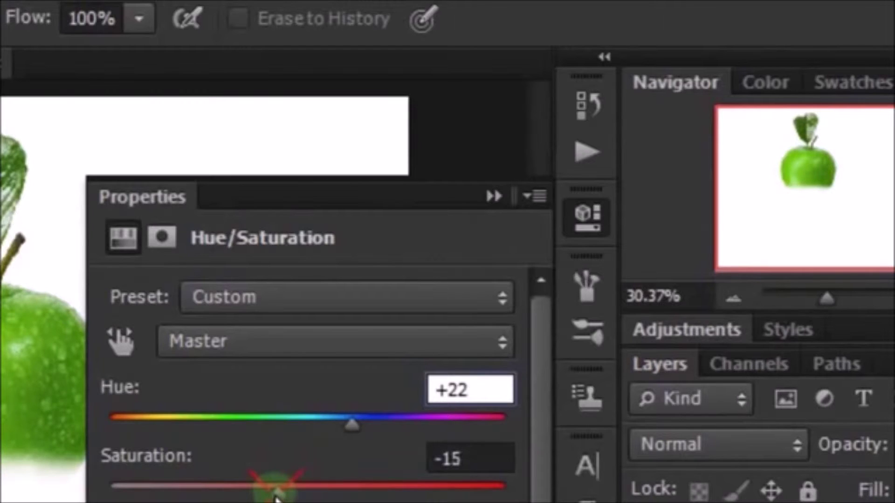
left_click_drag(273, 496, 269, 496)
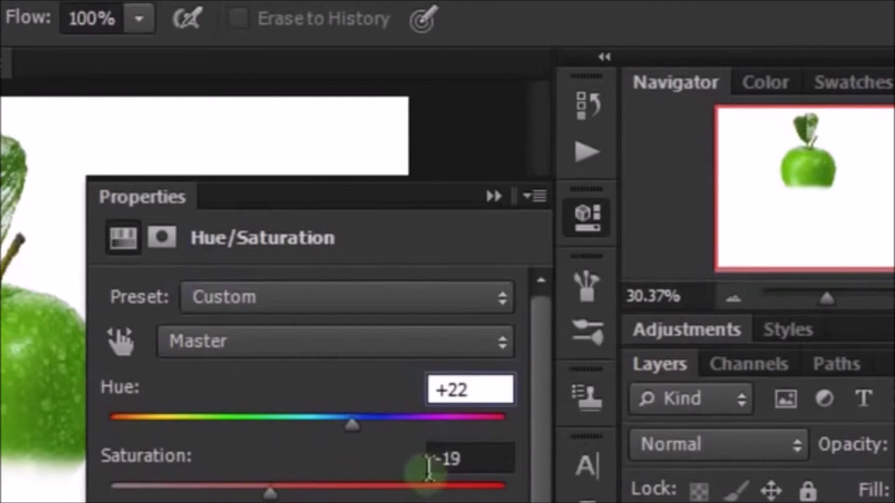
left_click_drag(444, 458, 484, 459)
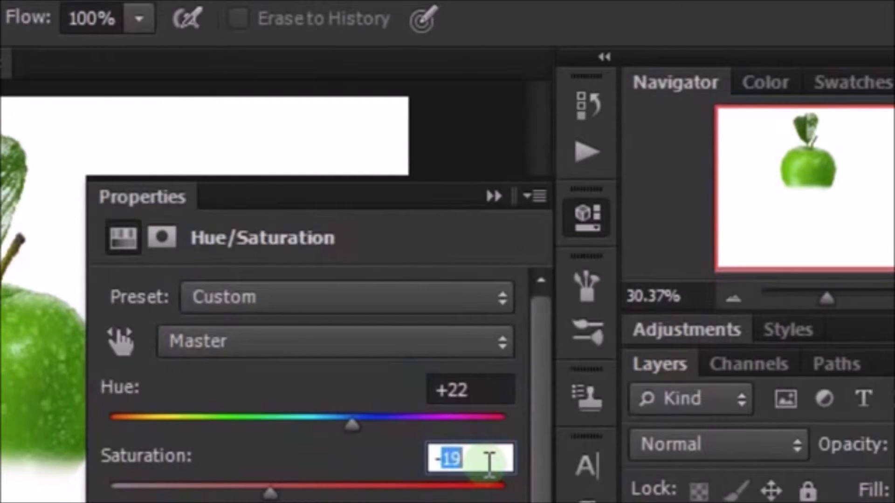
type("3")
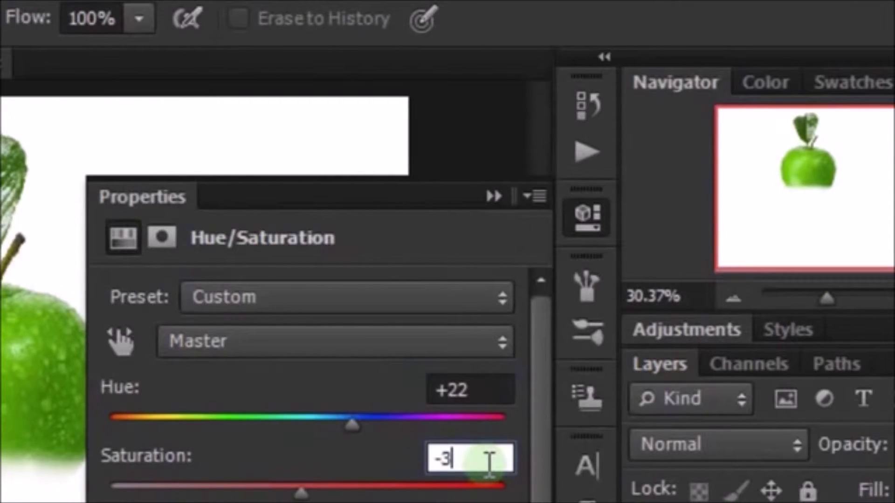
type("6")
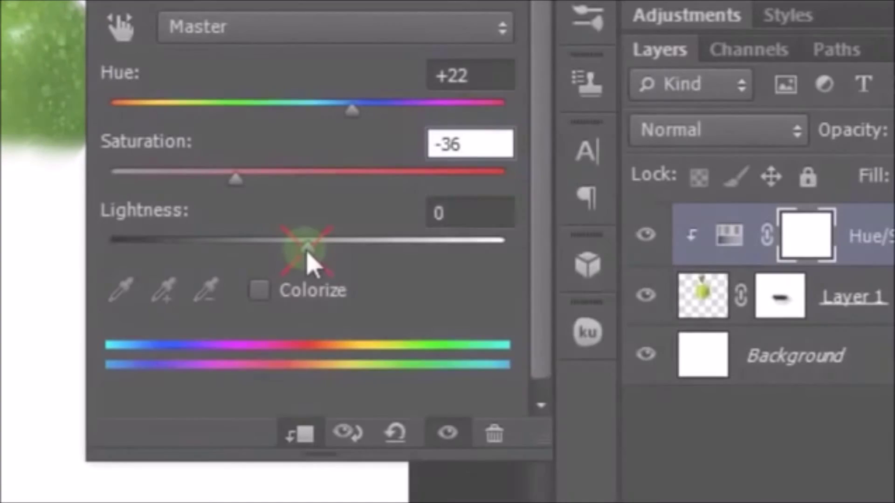
left_click_drag(307, 256, 315, 256)
left_click(456, 215)
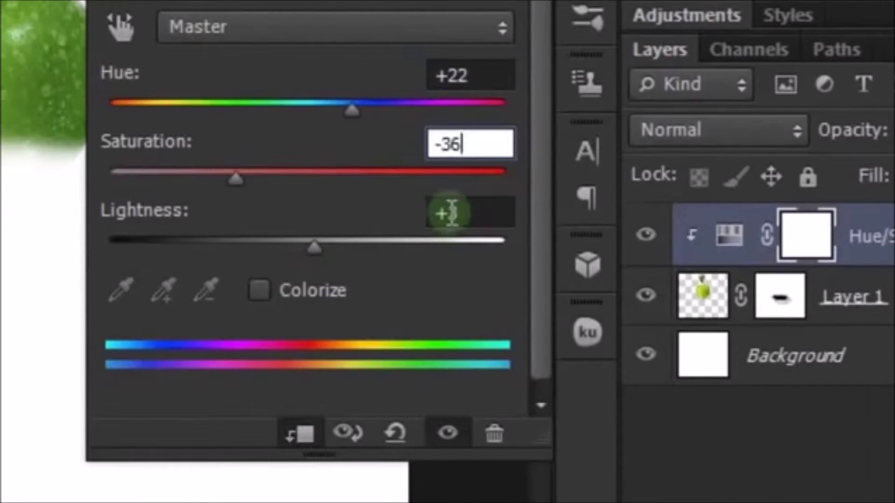
left_click_drag(451, 214, 474, 212)
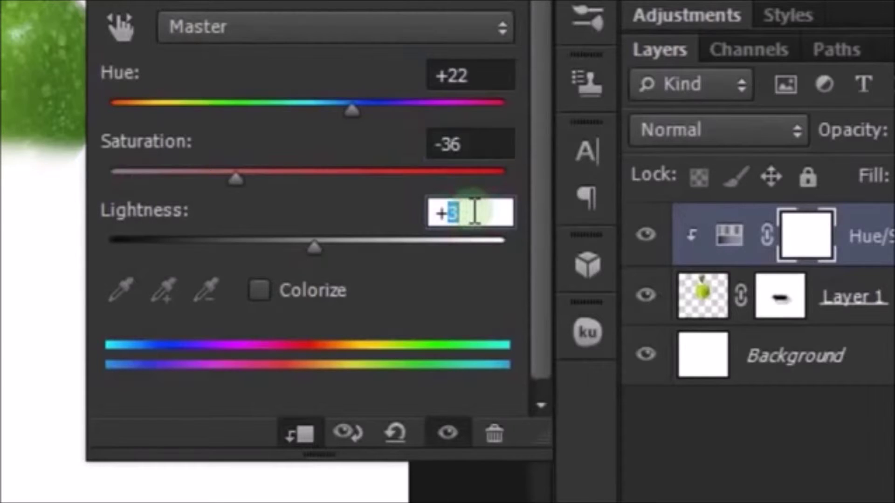
type("4")
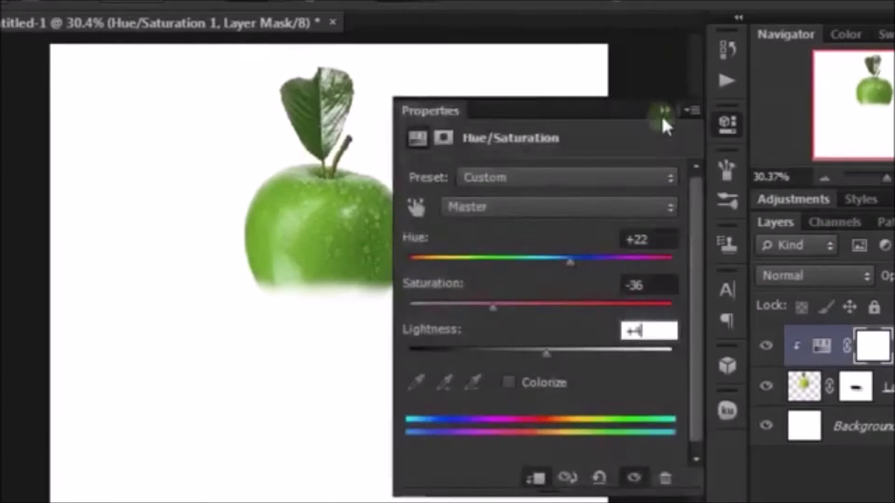
Collapse Properties and toggle the Hue/Saturation layer's visibility to compare the tint.
left_click(661, 114)
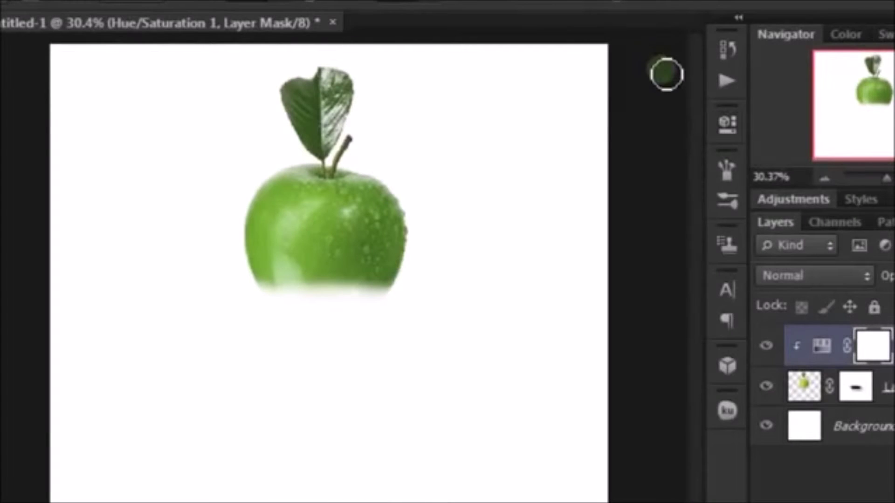
left_click(764, 356)
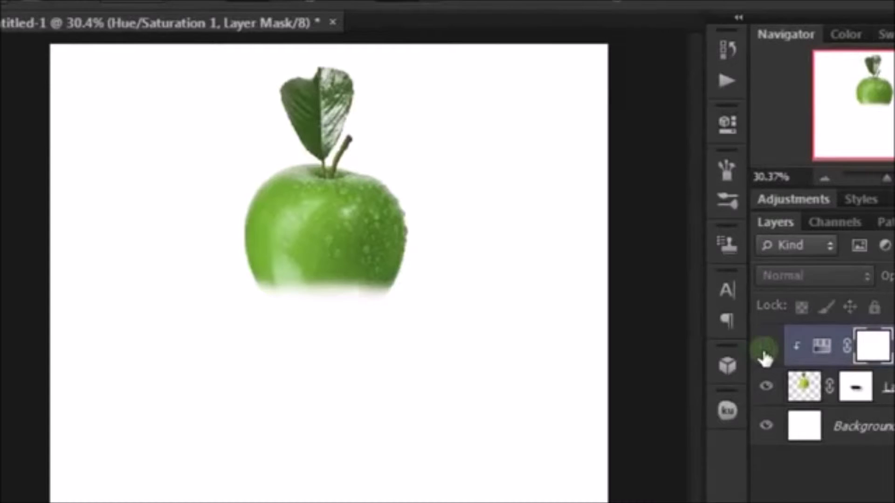
left_click(764, 356)
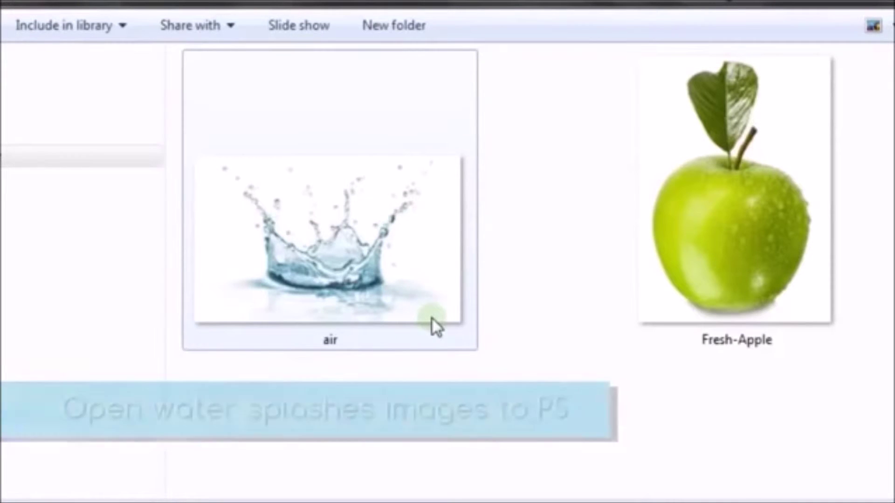
Open air.jpg from Windows Explorer in Adobe Photoshop CS6 using Open with.
double_click(333, 238)
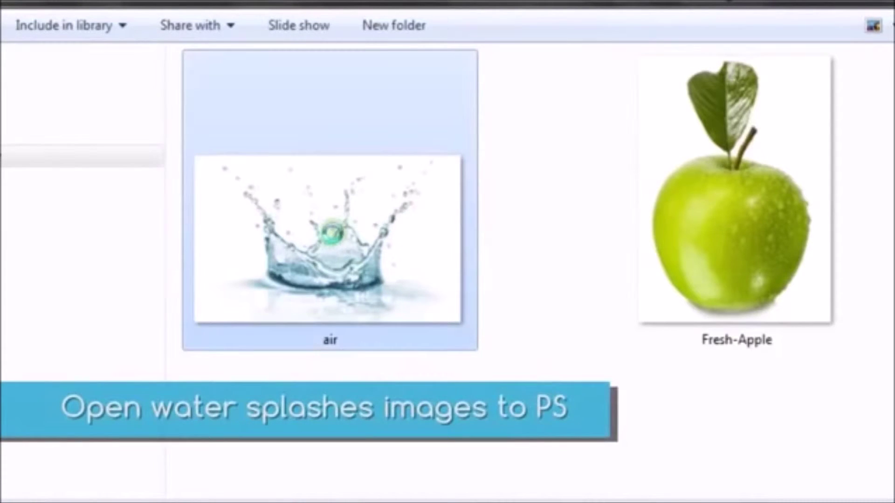
right_click(333, 232)
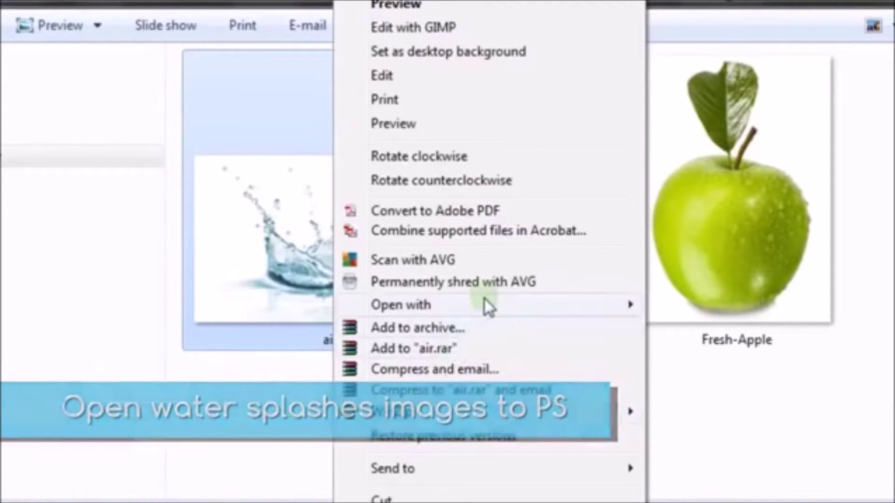
mouse_move(489, 304)
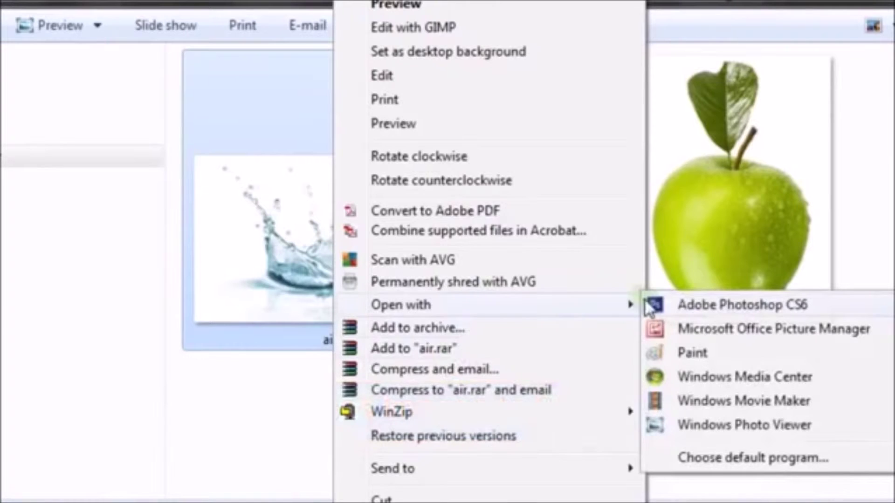
left_click(653, 304)
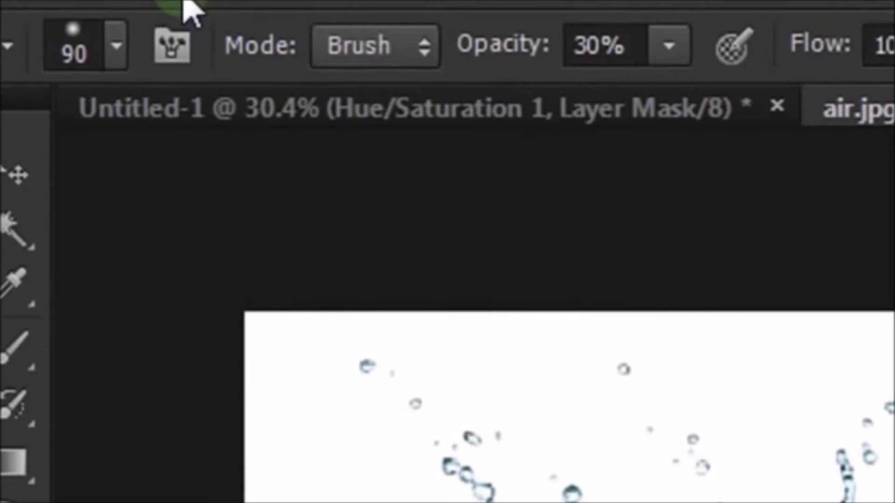
Rotate the air.jpg splash image 180° so the splash crown hangs upside down.
left_click(187, 4)
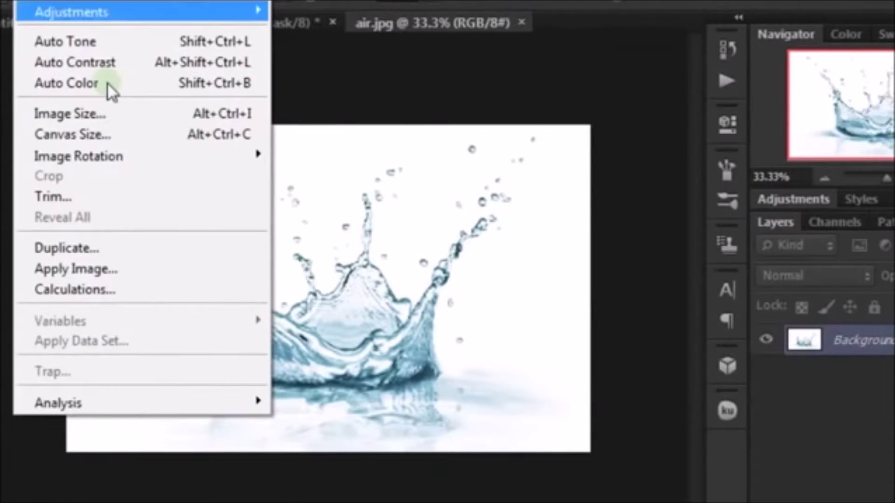
mouse_move(107, 200)
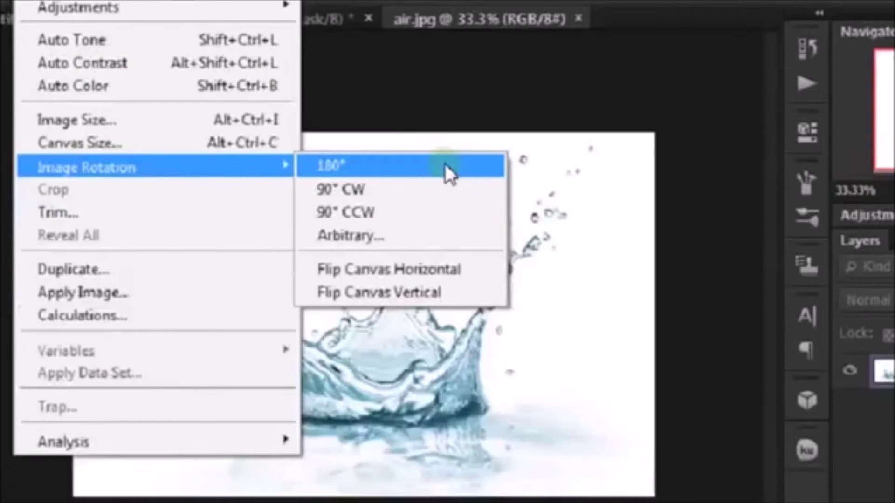
left_click(792, 263)
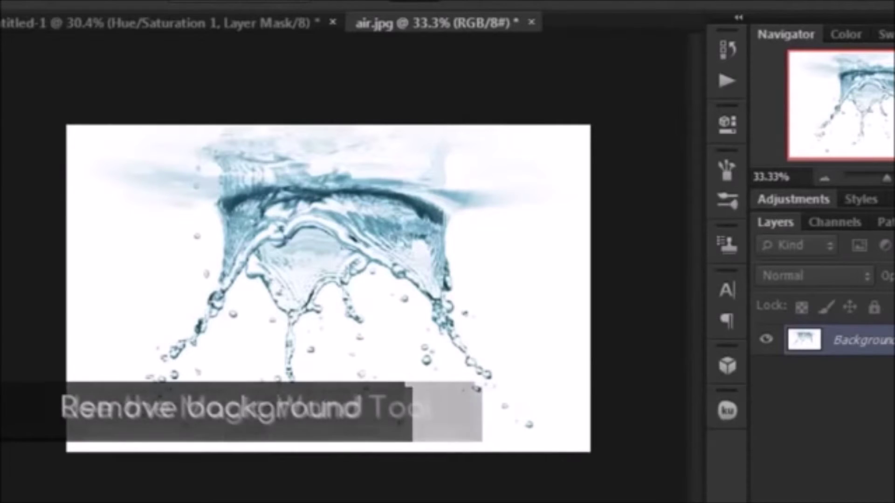
right_click(1, 80)
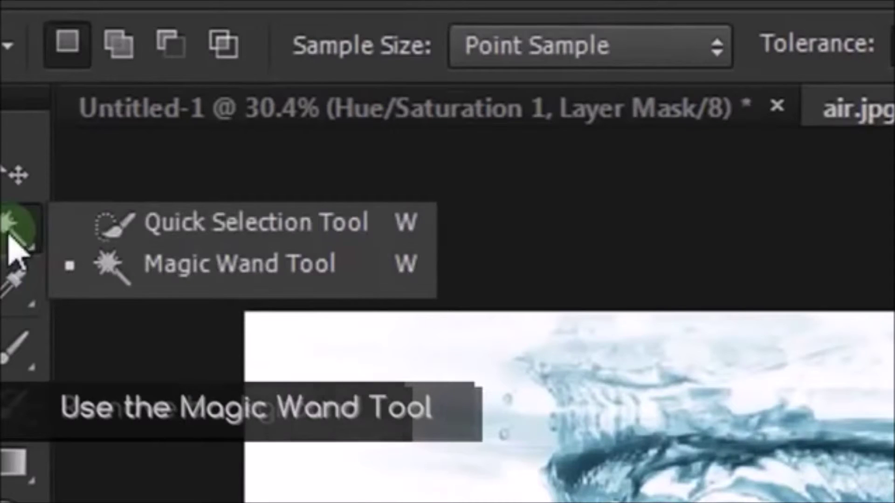
Select the splash by picking the white background with the Magic Wand, then inverting the selection.
left_click(347, 279)
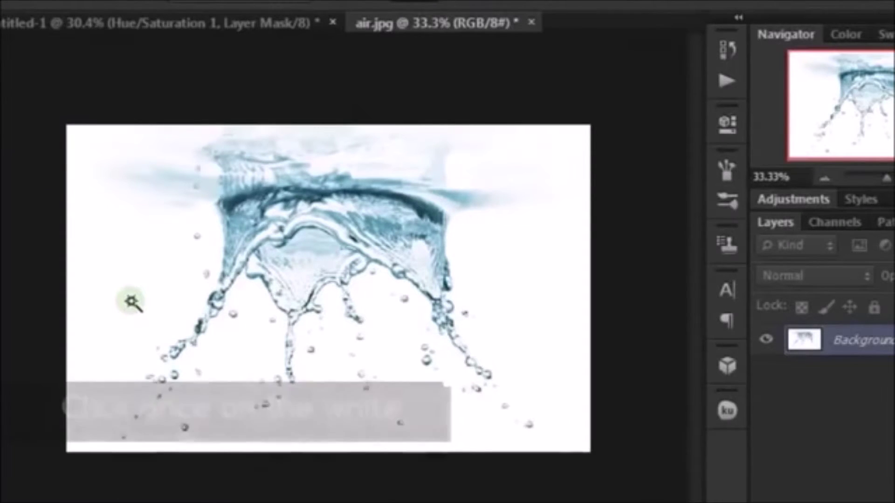
left_click(132, 303)
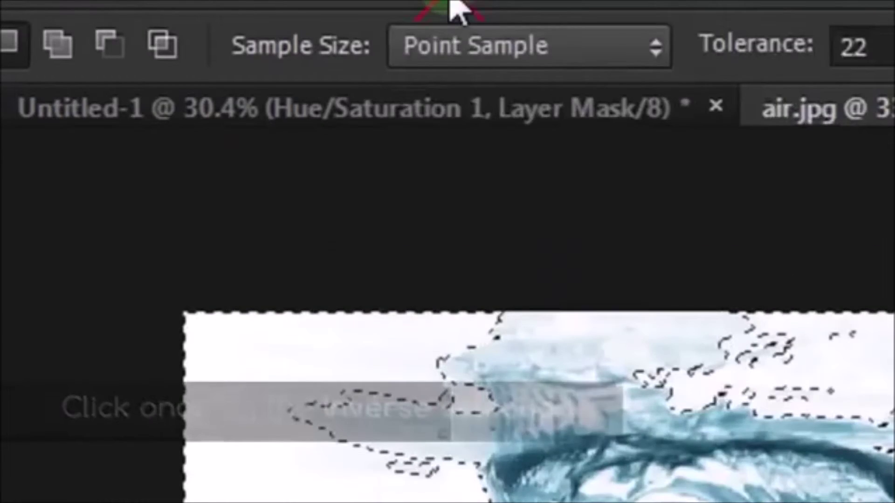
left_click(454, 5)
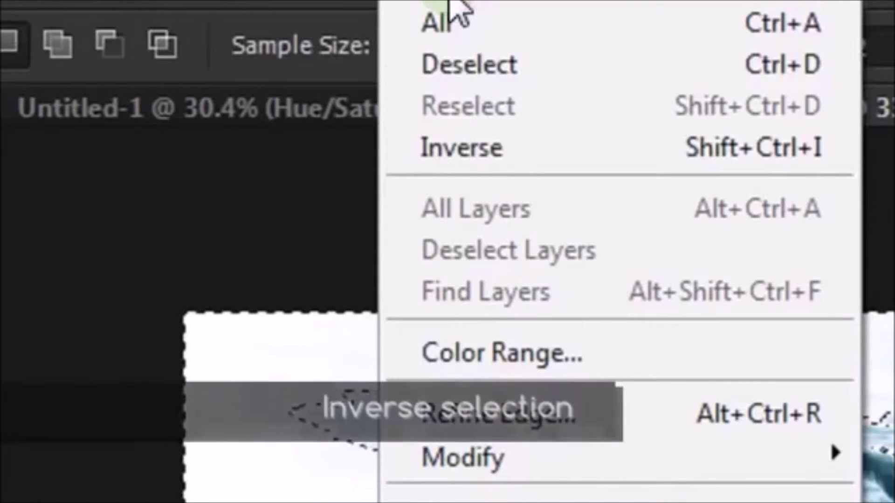
left_click(536, 157)
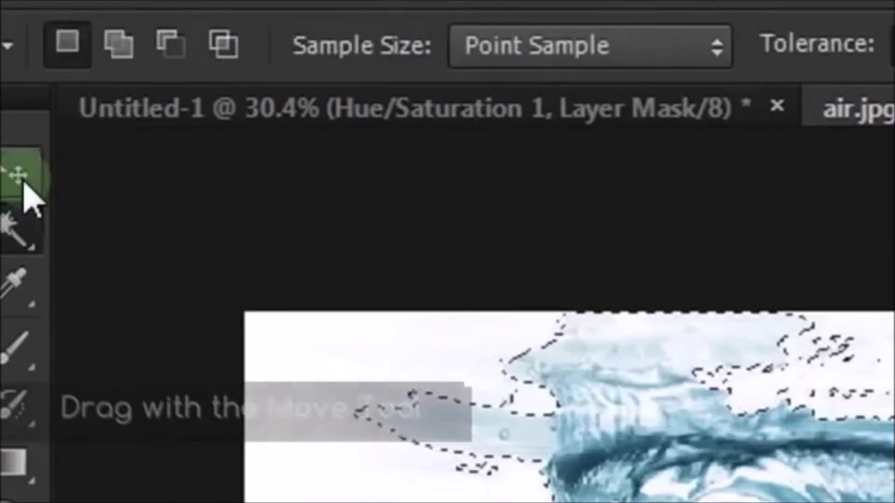
Move the selected splash into Untitled-1 as Layer 2, positioned over the apple's lower half.
left_click(23, 179)
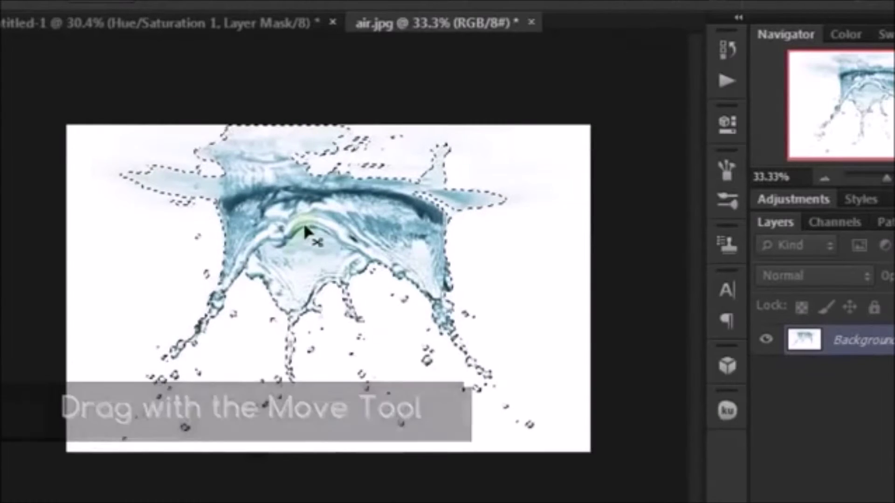
left_click_drag(302, 236, 177, 27)
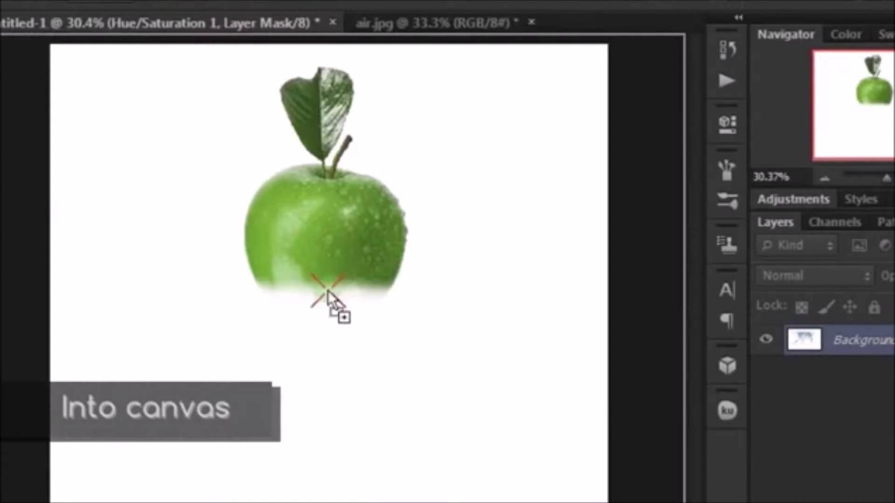
left_click_drag(311, 247, 328, 289)
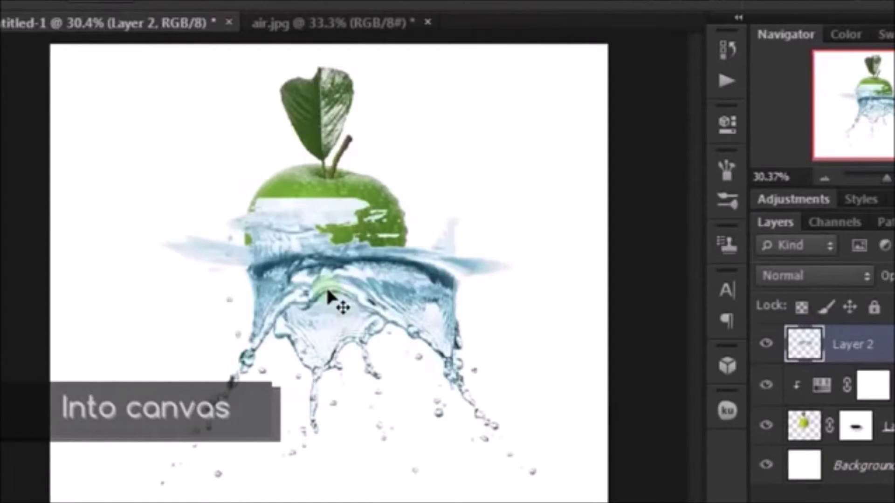
left_click_drag(326, 291, 298, 306)
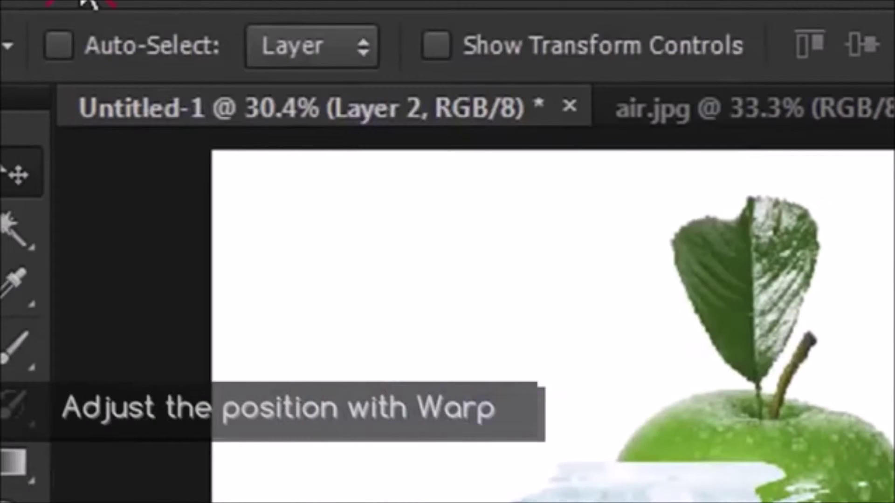
Start a Warp on the splash and pull its corners and sides inward around the apple.
left_click(87, 3)
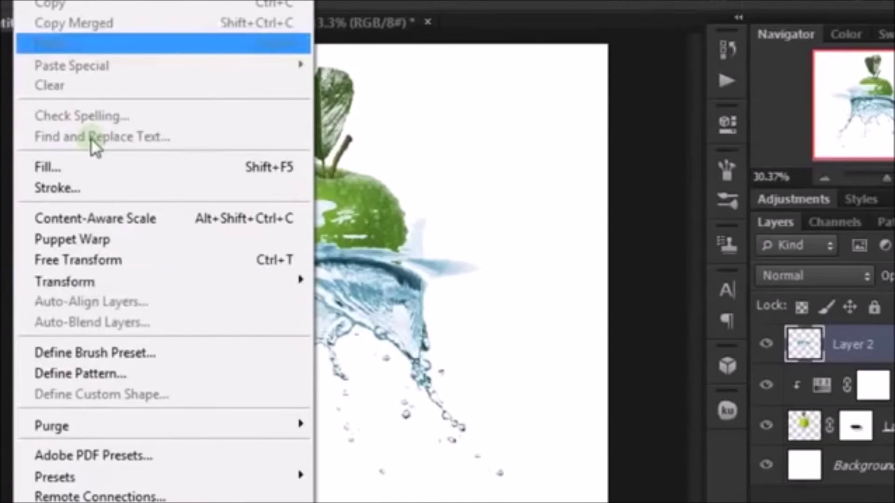
left_click(207, 283)
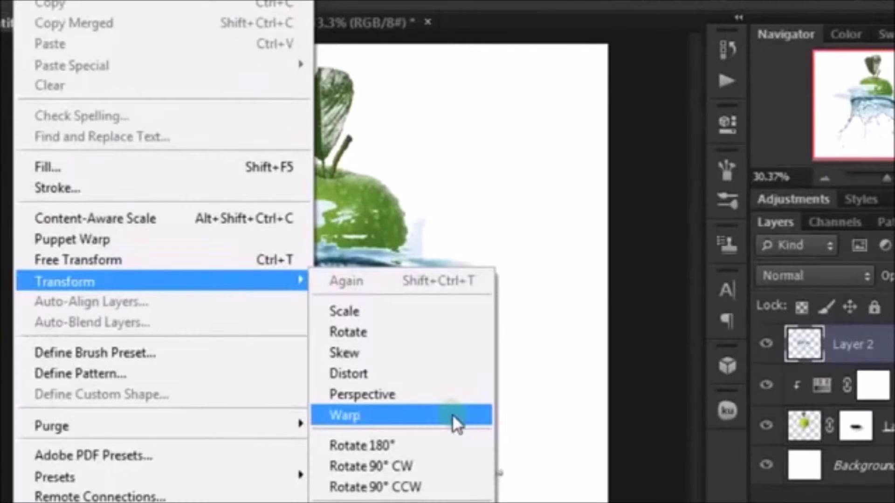
left_click(452, 413)
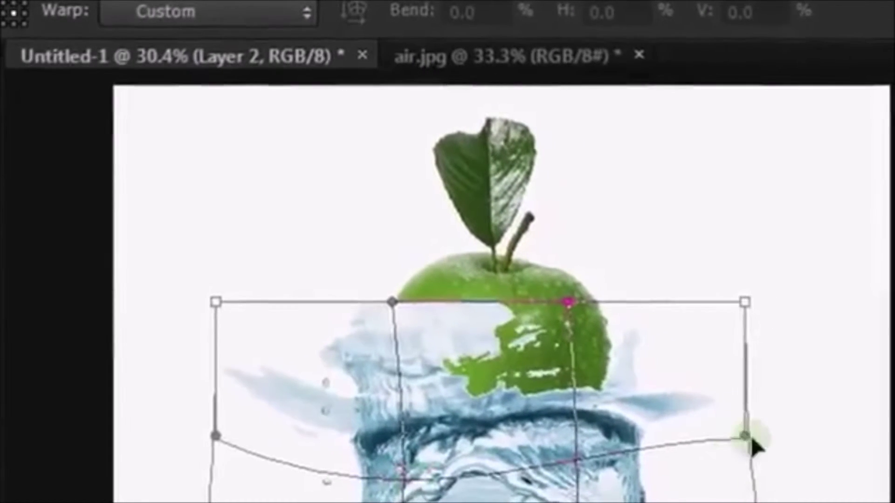
left_click_drag(764, 447, 627, 431)
left_click_drag(738, 300, 609, 285)
mouse_move(214, 299)
left_mouse_down()
mouse_move(331, 303)
mouse_move(308, 208)
left_mouse_up()
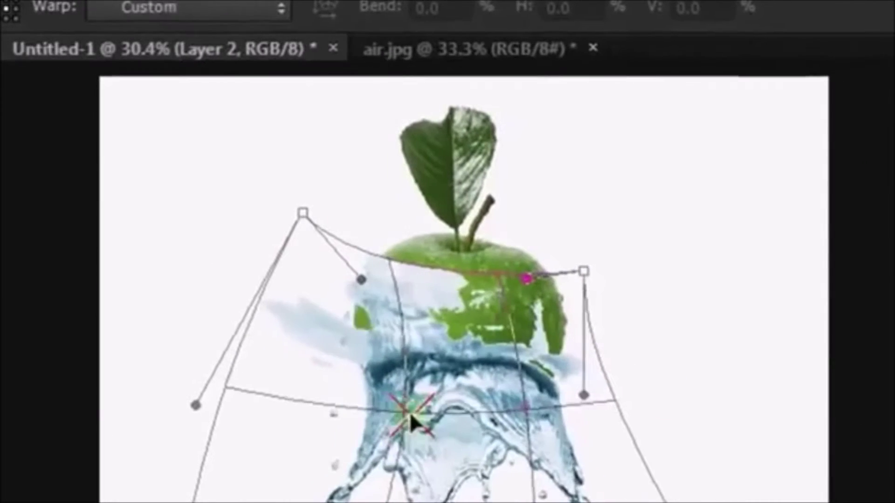
left_click_drag(402, 456, 392, 409)
left_click_drag(581, 391, 549, 331)
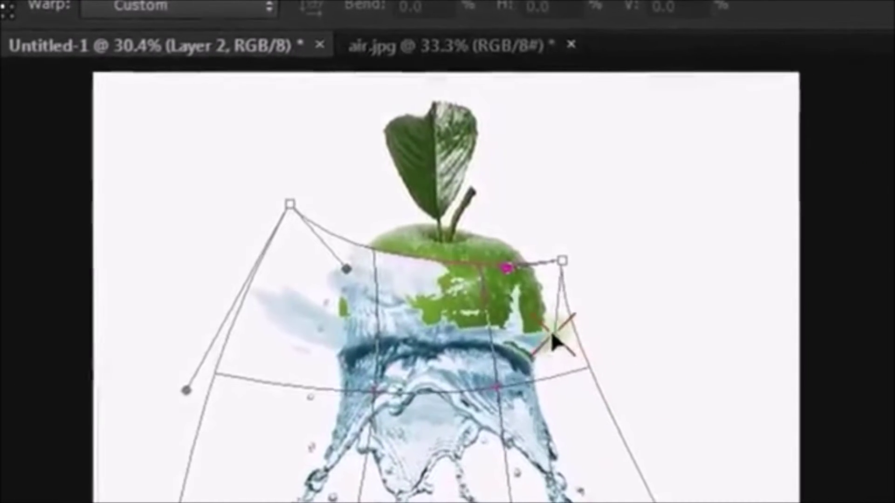
left_click_drag(370, 411, 337, 384)
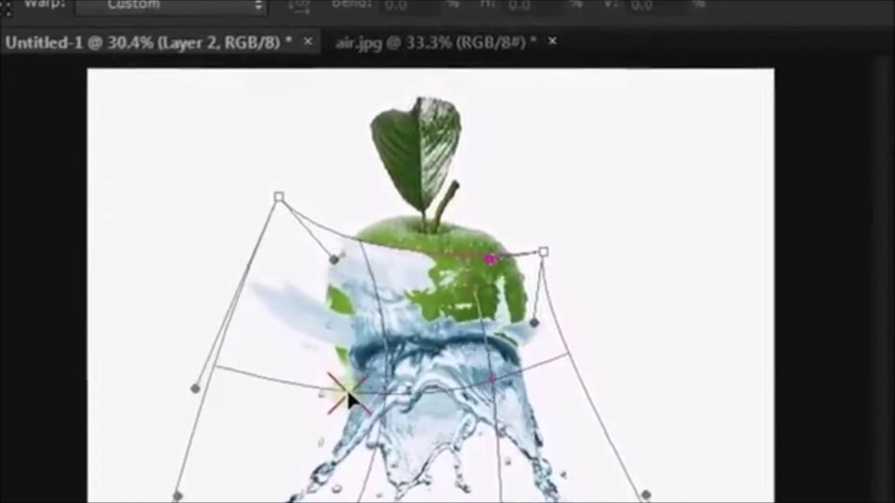
Spread the splash's lower sides outward and fine-tune its top-left corner and water band.
left_click_drag(389, 440, 309, 484)
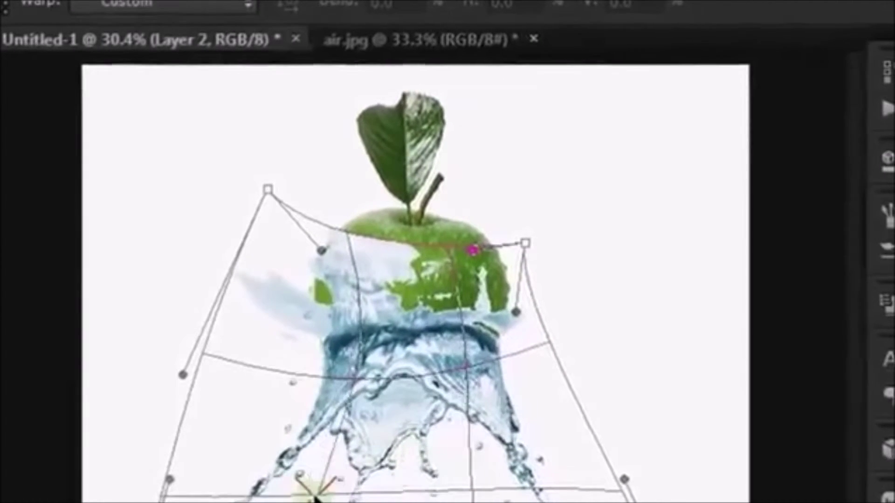
left_click_drag(181, 373, 135, 357)
left_click_drag(510, 308, 561, 311)
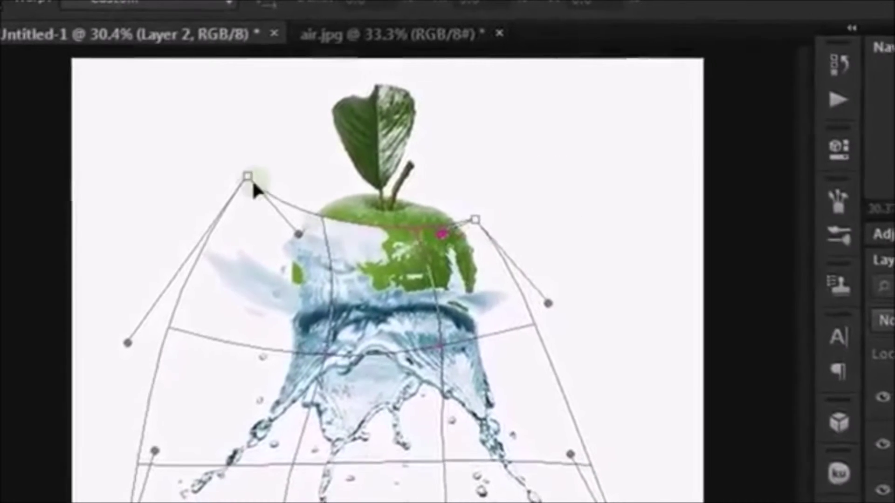
left_click_drag(255, 181, 264, 166)
mouse_move(320, 346)
left_mouse_down()
mouse_move(315, 351)
mouse_move(312, 334)
left_mouse_up()
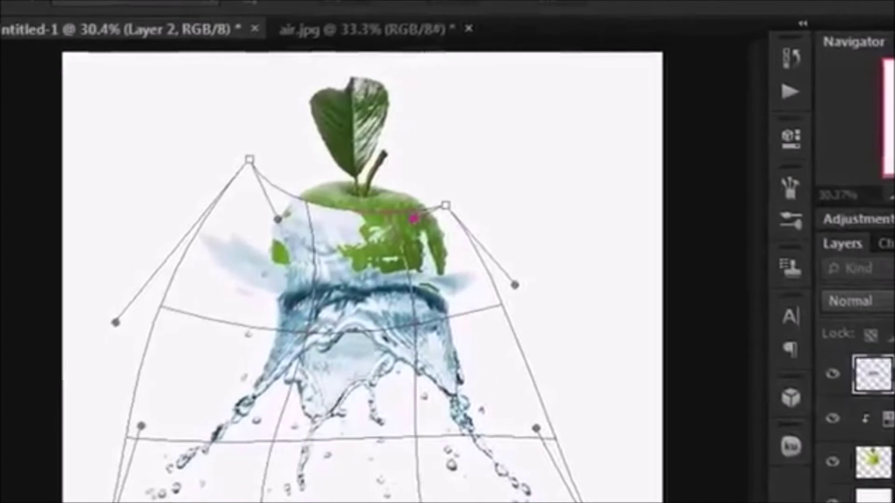
left_click_drag(301, 345, 278, 332)
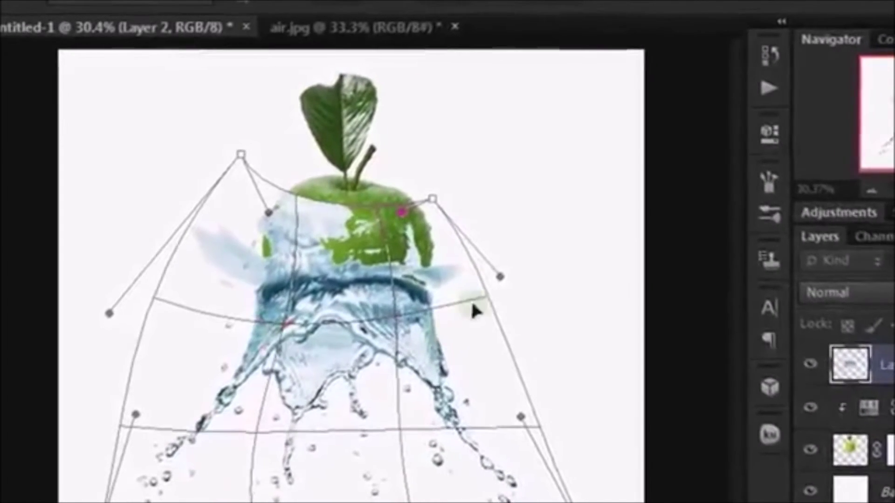
mouse_move(239, 153)
left_mouse_down()
mouse_move(258, 158)
mouse_move(245, 131)
left_mouse_up()
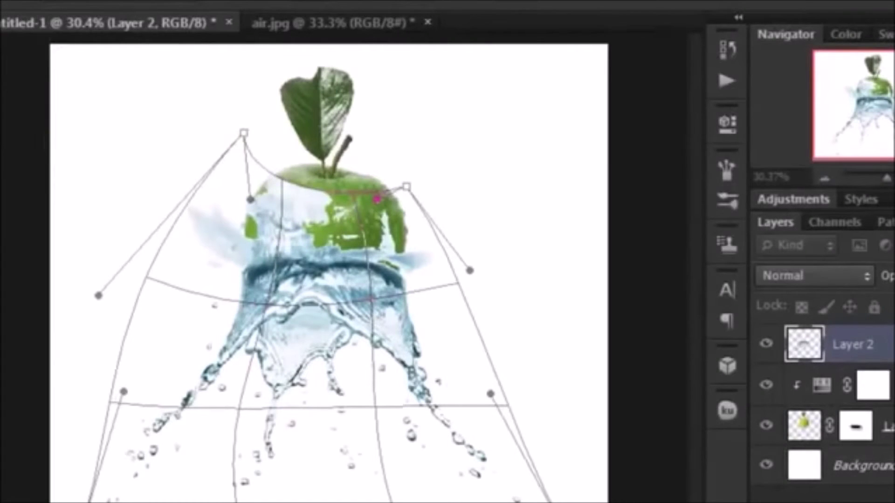
key("v")
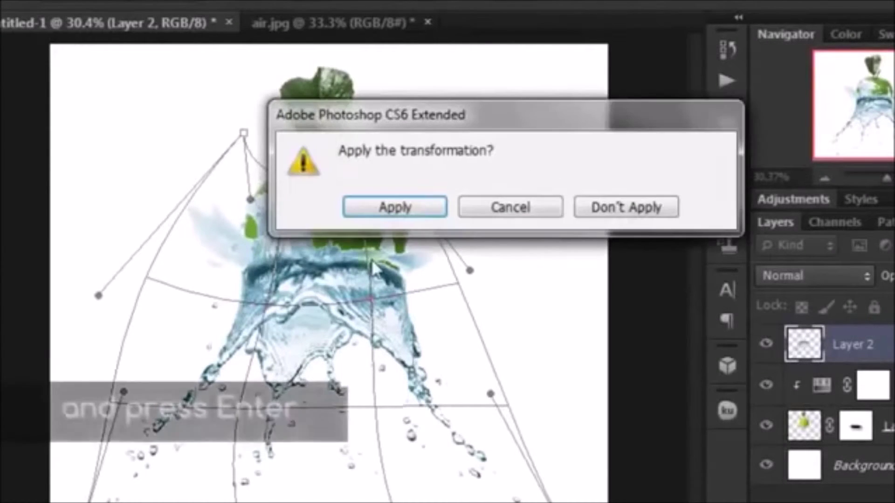
Apply the warp, then erase the splash over the apple's top to restore solid green.
left_click(401, 208)
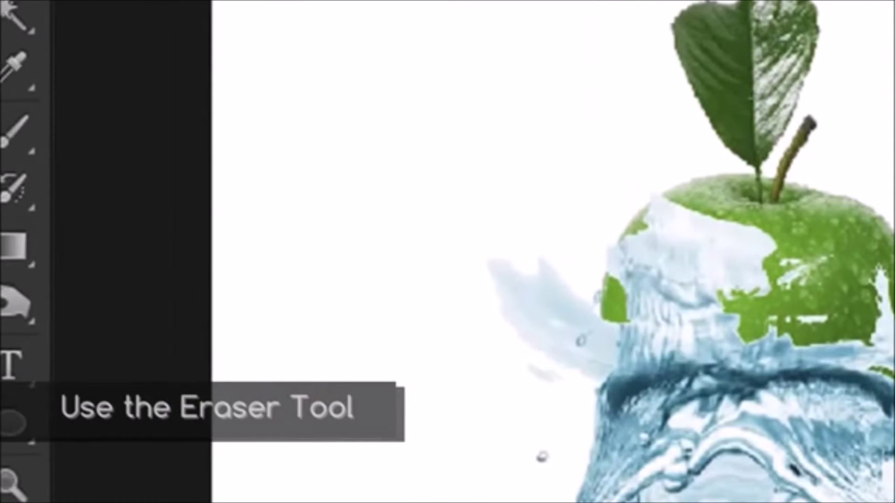
left_click_drag(19, 240, 170, 268)
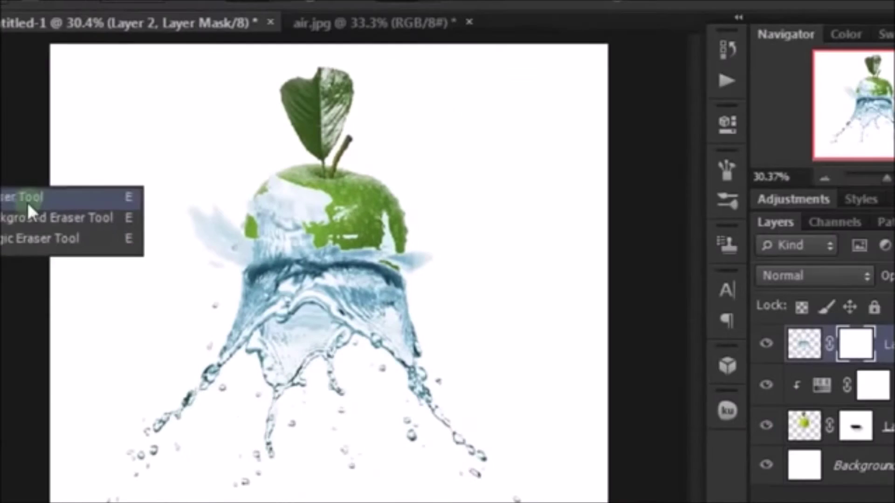
left_click(26, 200)
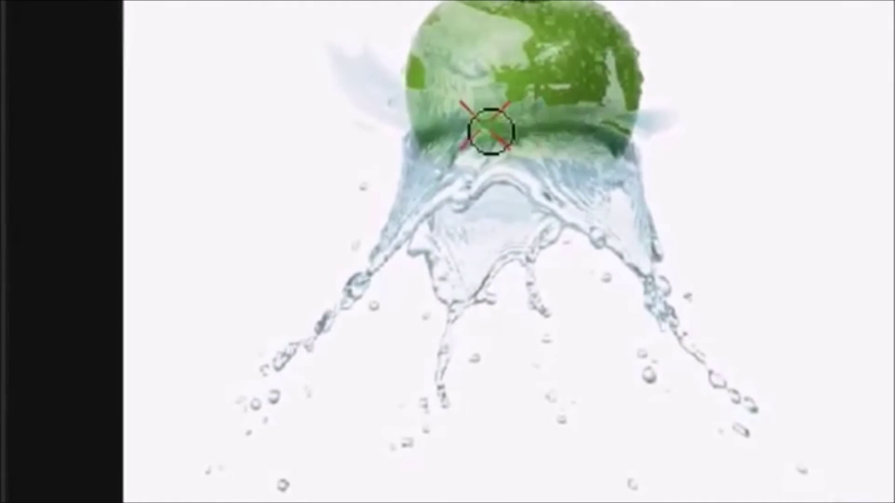
mouse_move(389, 107)
left_mouse_down()
mouse_move(516, 50)
mouse_move(461, 98)
mouse_move(372, 150)
mouse_move(369, 167)
mouse_move(412, 156)
mouse_move(507, 171)
mouse_move(522, 149)
left_mouse_up()
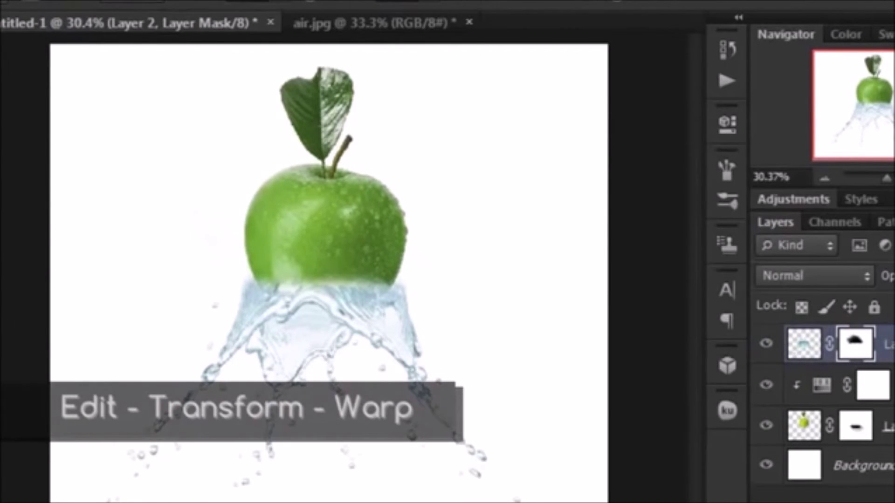
Warp the splash again, pulling its left and right sides in toward the apple.
key("alt+e")
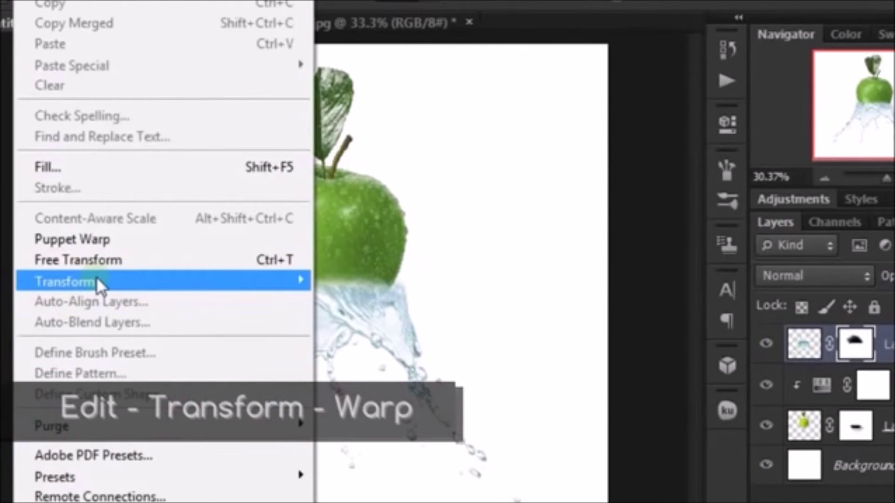
mouse_move(65, 281)
left_click(429, 419)
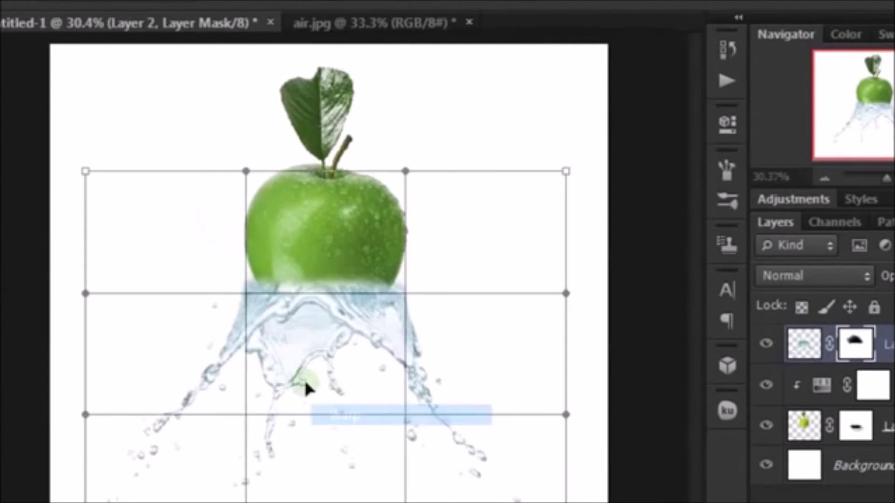
mouse_move(249, 294)
left_mouse_down()
mouse_move(271, 297)
mouse_move(263, 291)
left_mouse_up()
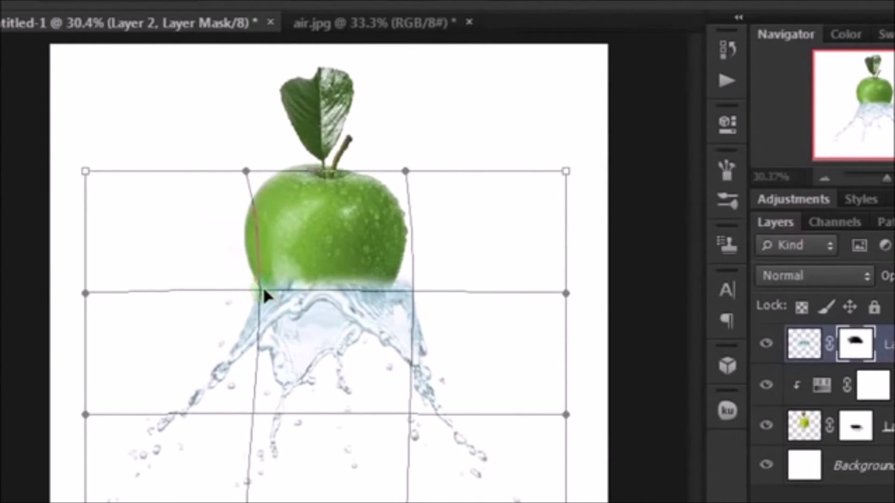
left_click_drag(410, 293, 390, 291)
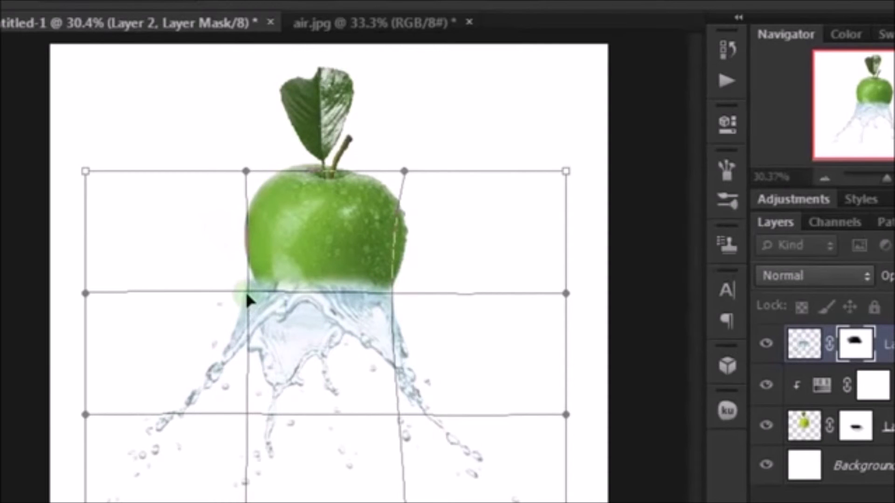
left_click_drag(247, 295, 255, 297)
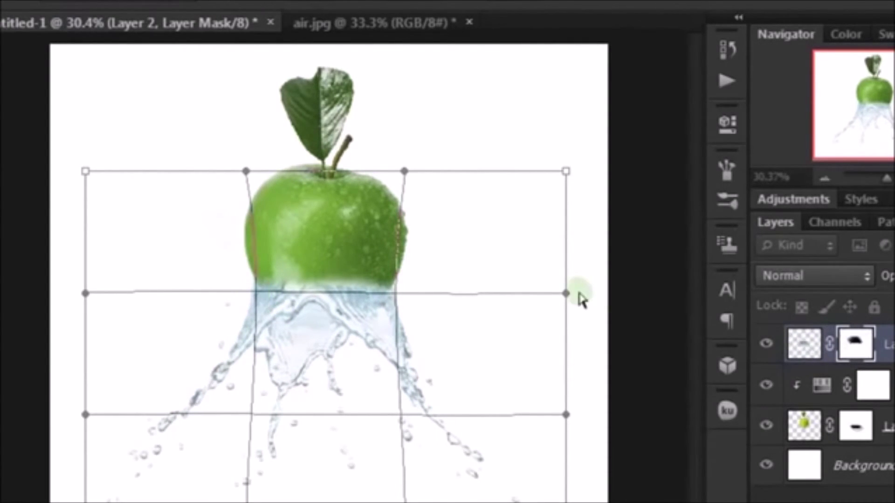
left_click_drag(566, 293, 549, 277)
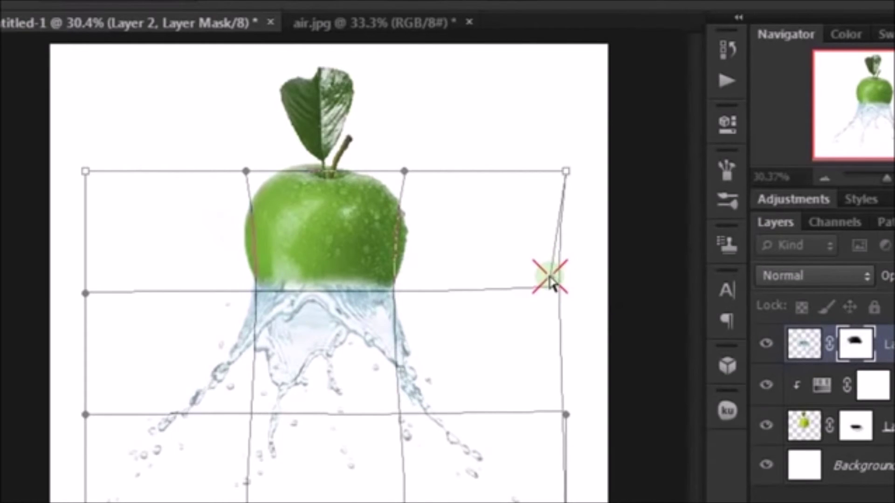
Refine the warp at the apple's lower right and along the splash's top edge.
left_click_drag(392, 288, 390, 284)
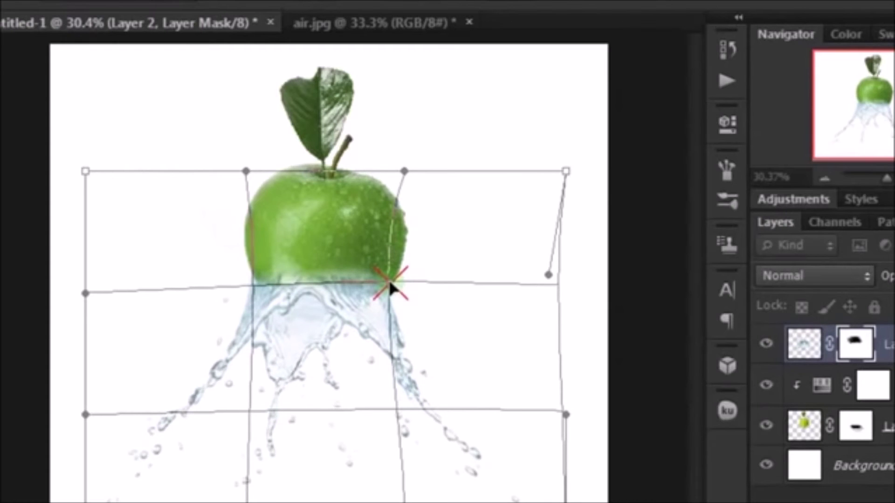
left_click_drag(390, 285, 395, 289)
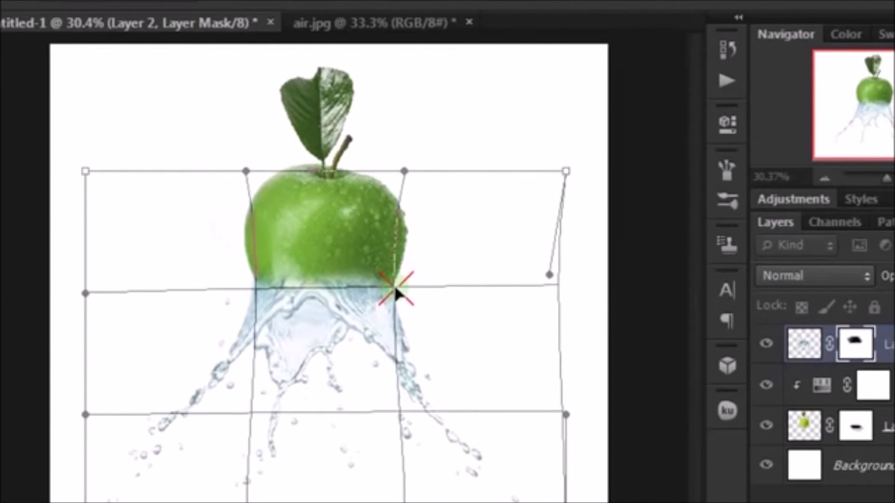
mouse_move(404, 171)
left_mouse_down()
mouse_move(411, 184)
mouse_move(397, 183)
left_mouse_up()
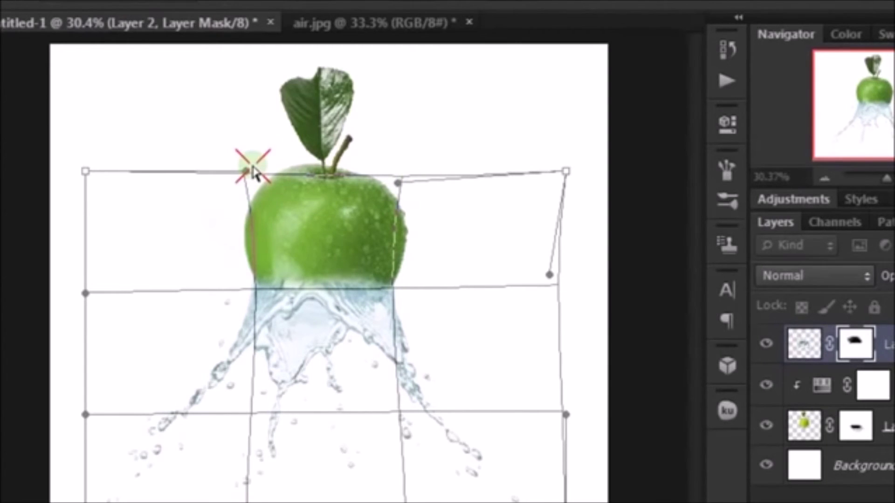
left_click_drag(246, 171, 258, 168)
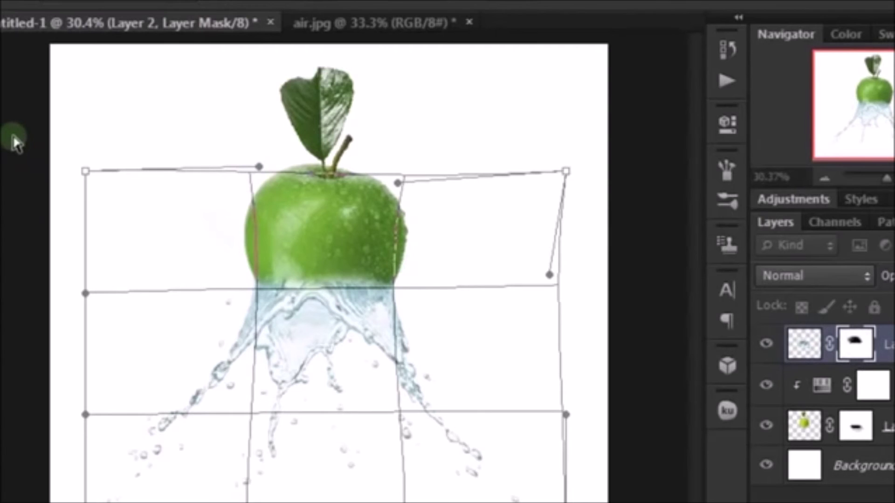
key("b")
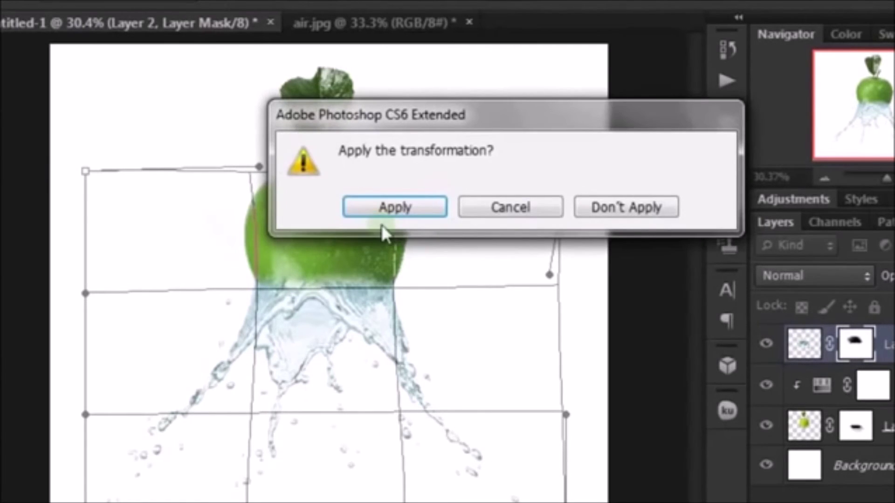
key("Escape")
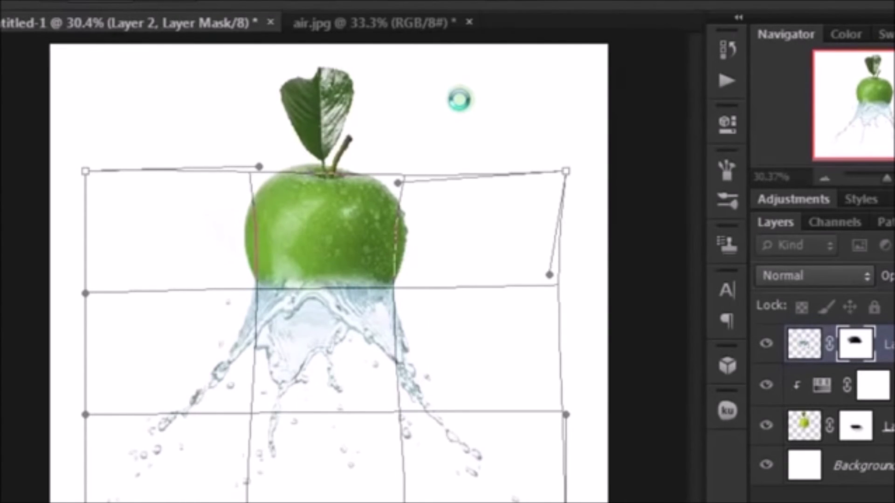
Commit the warp, raise Layer 2's opacity to 100%, and target its image pixels.
left_click(459, 100)
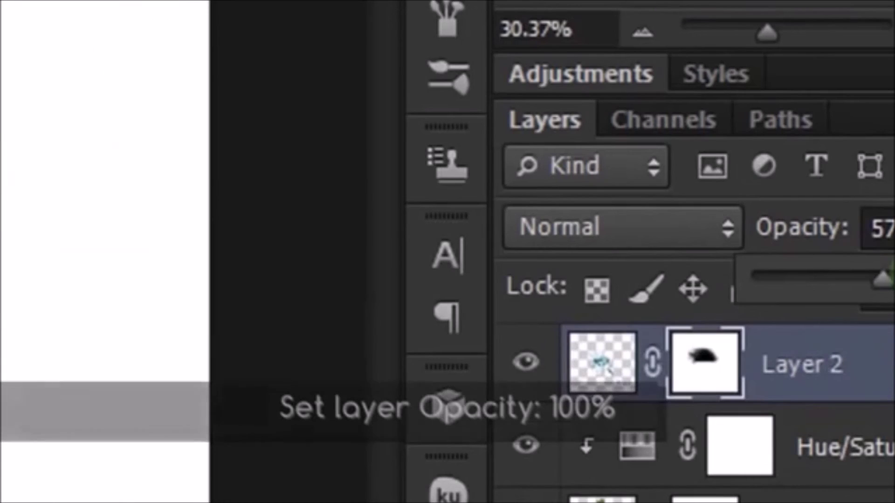
left_click_drag(890, 293, 894, 276)
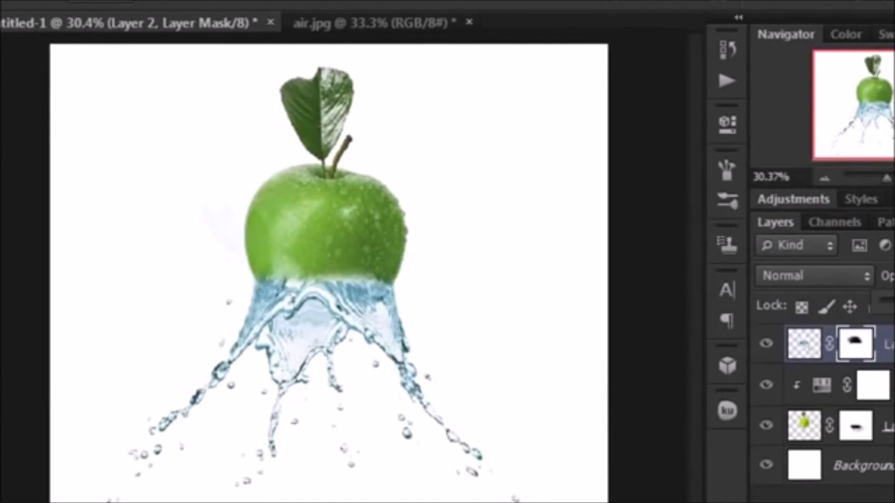
key("ctrl+2")
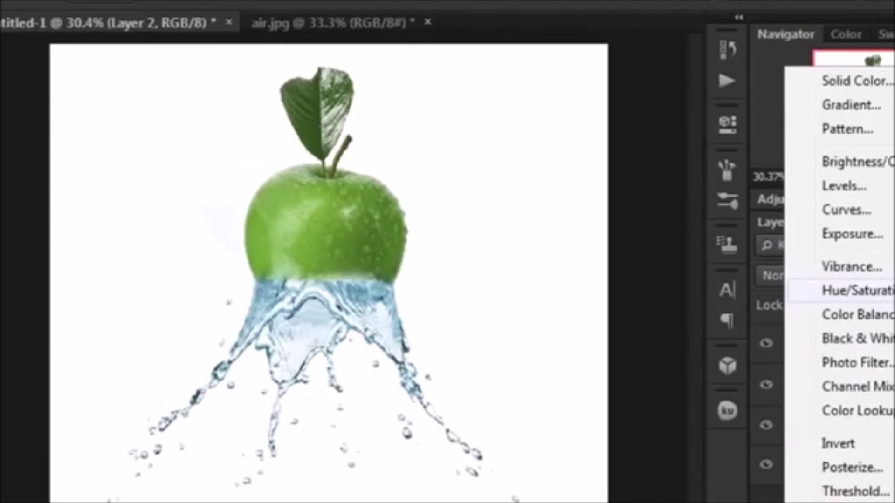
Add a Hue/Saturation adjustment layer clipped to the water splash layer.
left_click(857, 290)
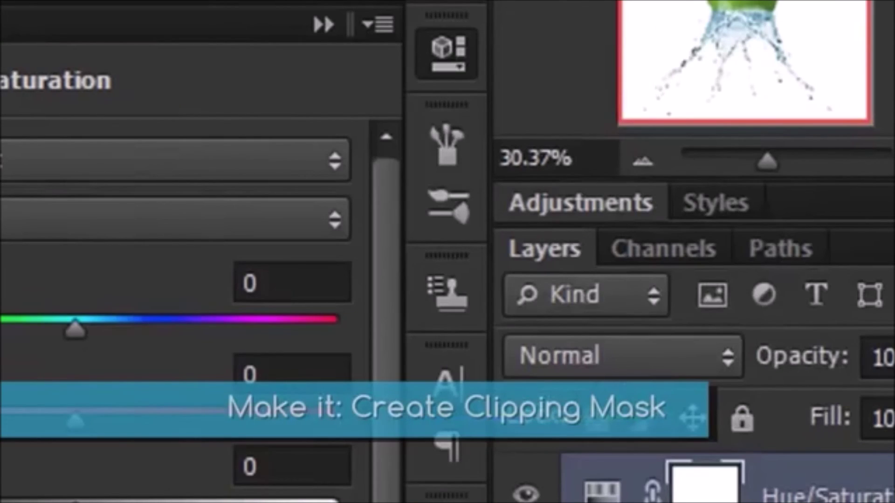
left_click(891, 248)
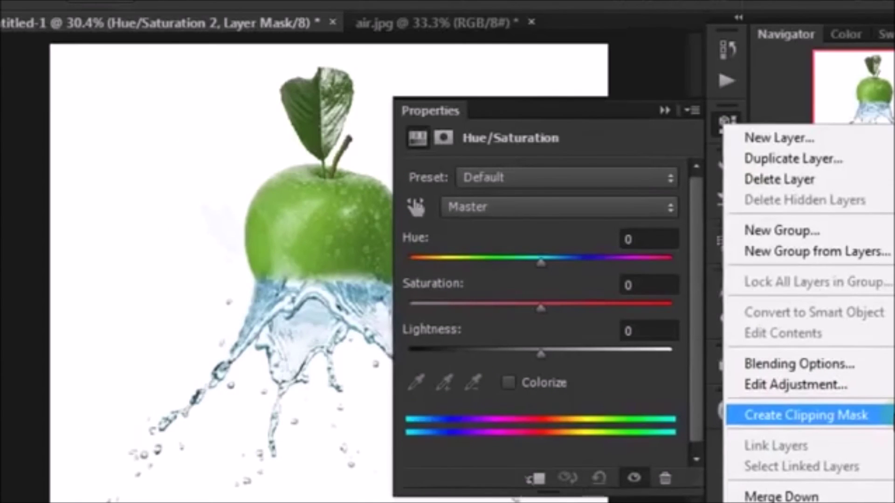
left_click(883, 414)
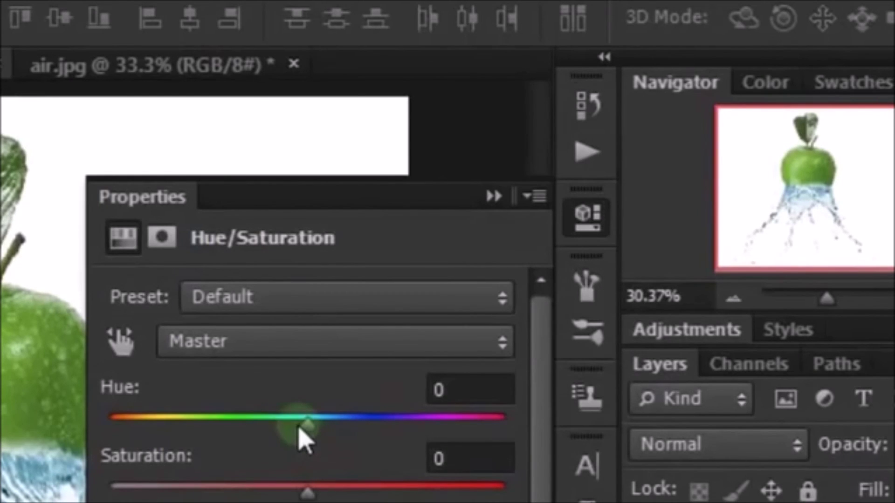
Set the splash's Hue to -83 and lower its saturation slightly.
left_click_drag(304, 426, 209, 431)
left_click(451, 395)
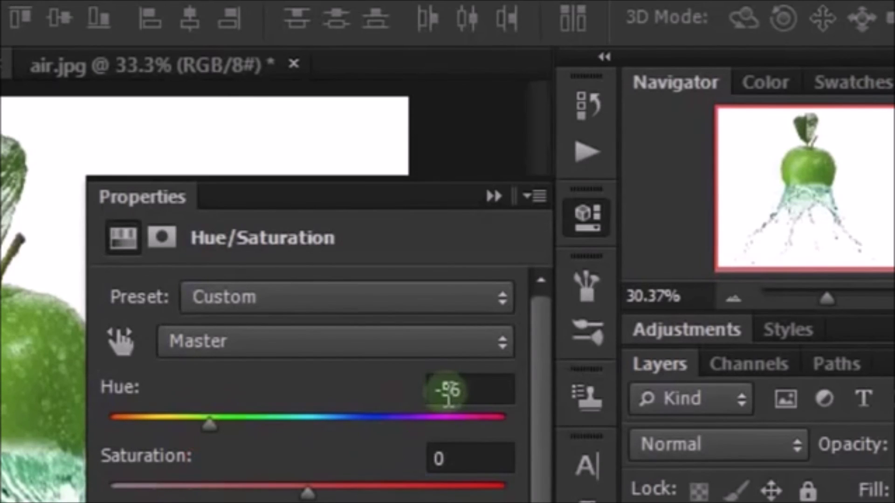
left_click(481, 394)
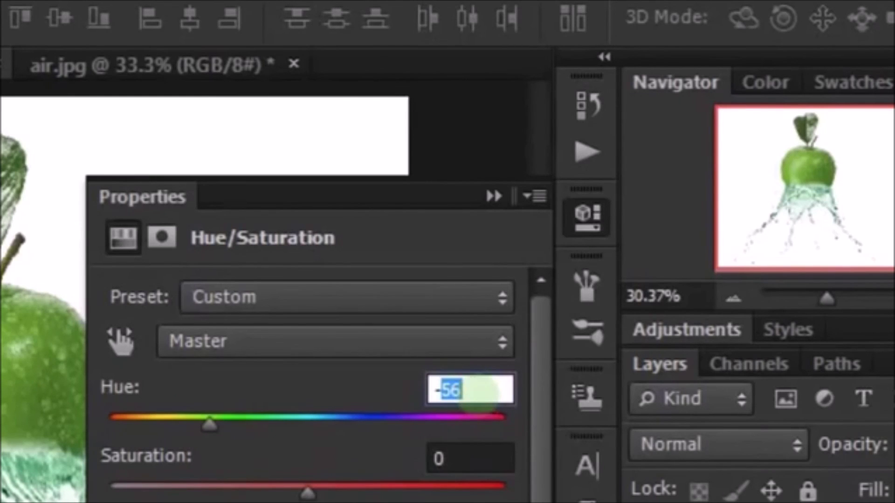
type("83")
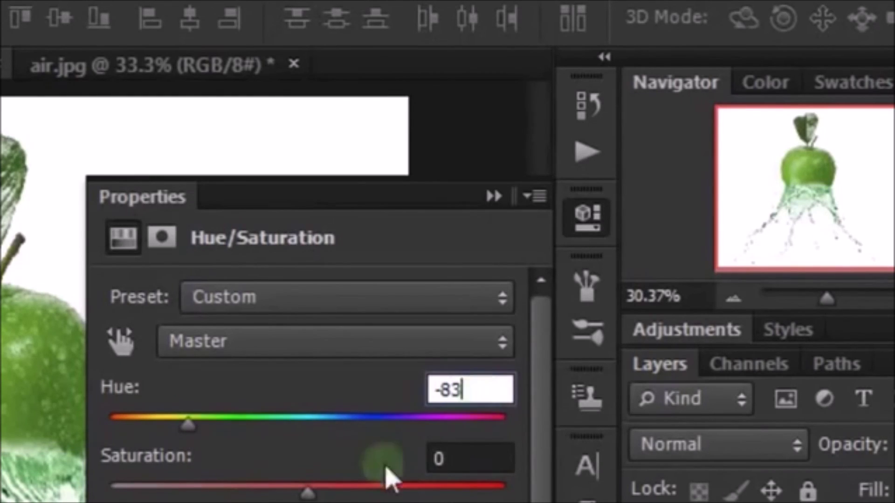
left_click_drag(301, 493, 270, 491)
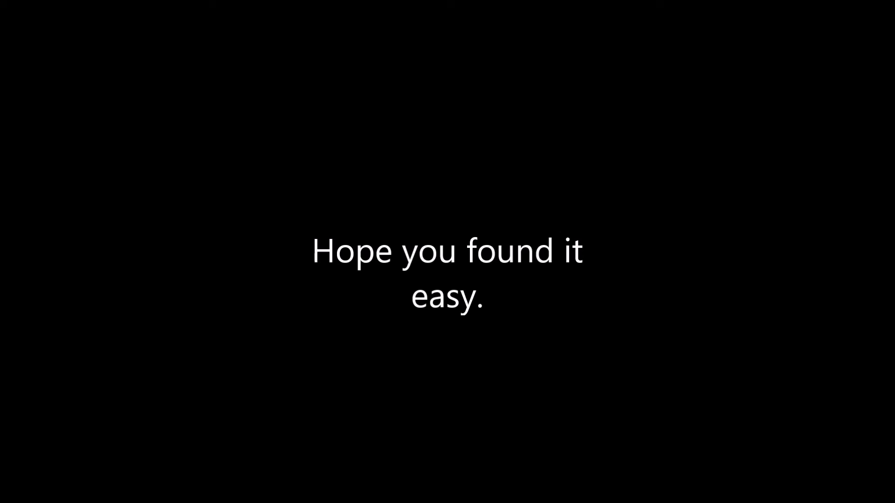